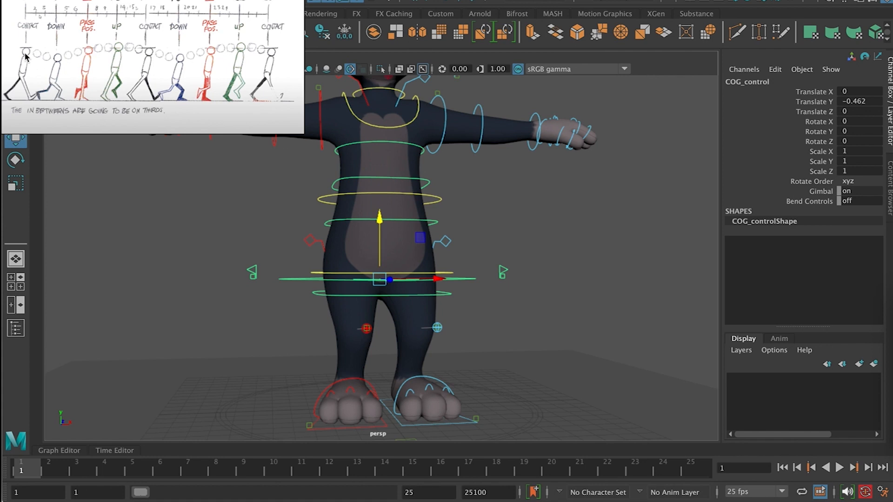
Raise the character's COG control to about -0.047 in Translate Y and key it at frame 1.
alt+drag(337, 272, 505, 319)
drag(383, 217, 381, 200)
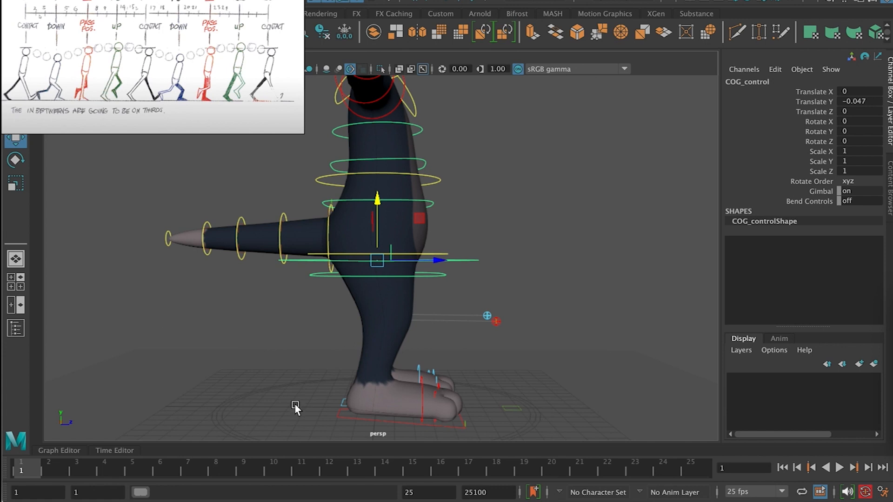
key(s)
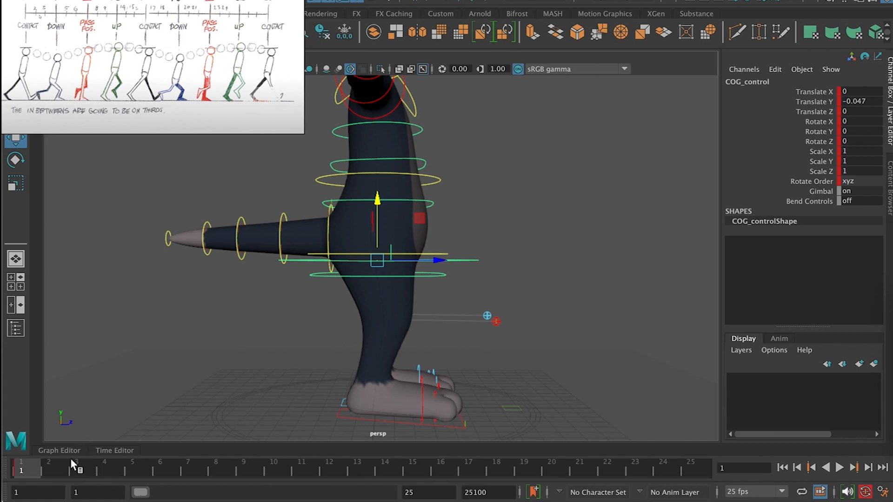
Spread the feet for the contact pose, placing the right leg IK control at about 0.832 and the left at about -1.581 in Translate Z.
drag(40, 467, 13, 462)
click(401, 421)
alt+middle_drag(400, 421, 397, 356)
drag(421, 318, 339, 317)
click(344, 345)
click(345, 342)
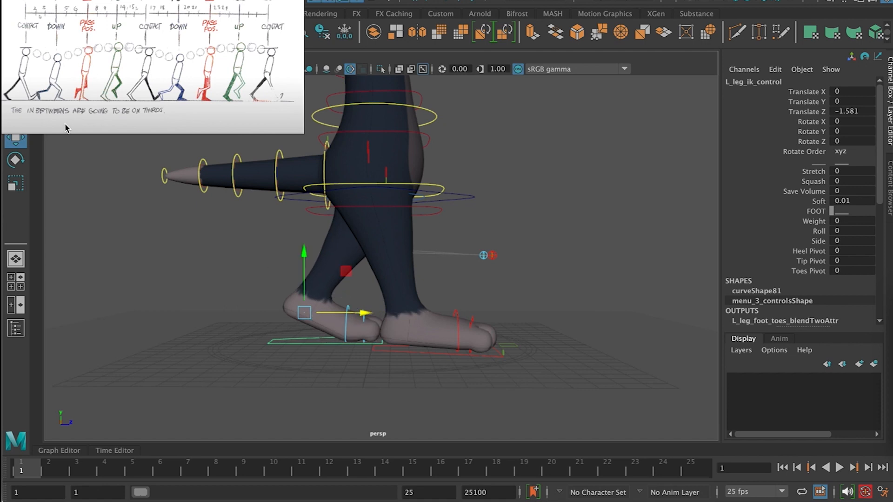
Rotate the right foot control onto its heel to about -48.468 in Rotate X.
click(436, 351)
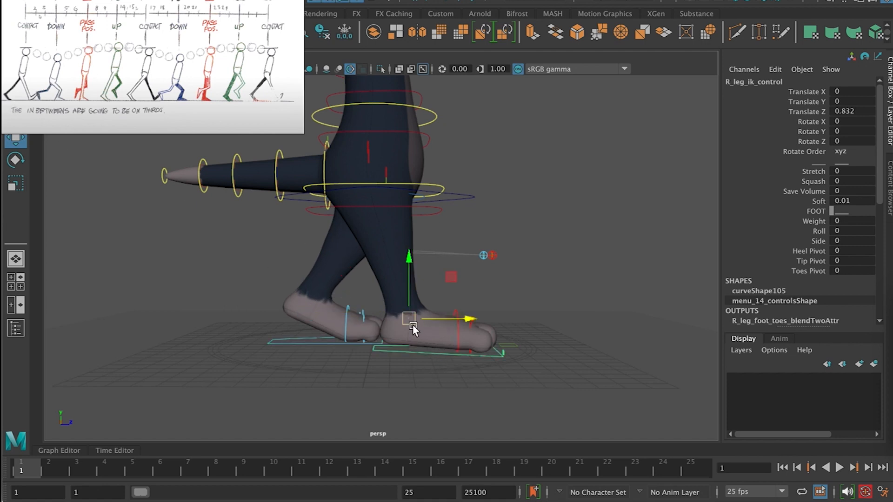
alt+middle_drag(370, 339, 439, 362)
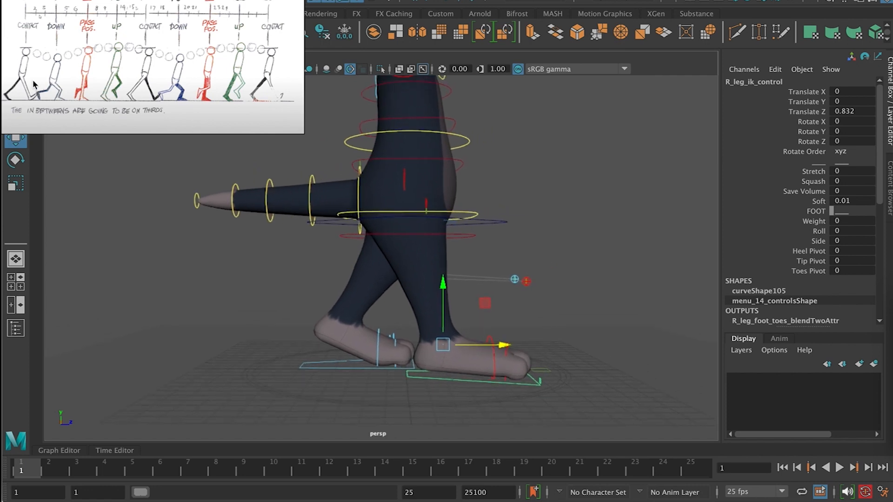
mouse_move(434, 277)
alt+mouse_down()
mouse_move(296, 280)
mouse_move(471, 276)
mouse_move(439, 278)
mouse_move(445, 283)
mouse_move(420, 273)
alt+mouse_up()
key(e)
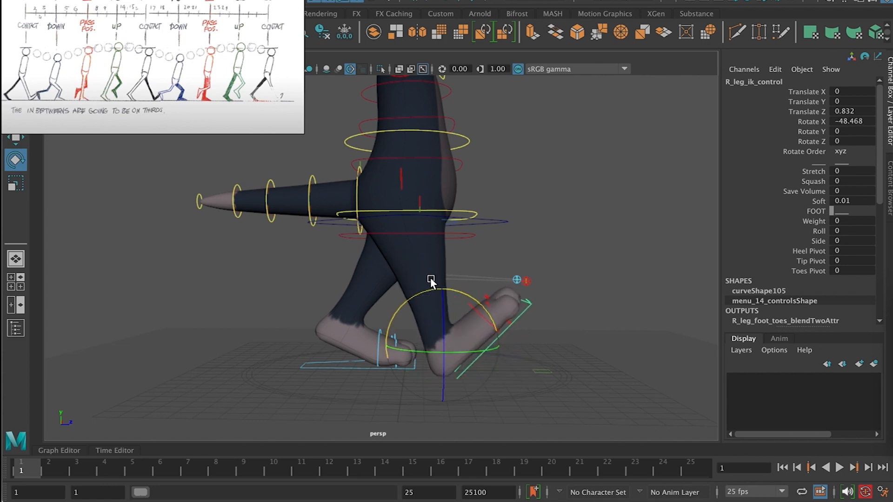
Lower the COG control to about -0.144 in Translate Y.
key(w)
click(490, 220)
drag(410, 161, 413, 166)
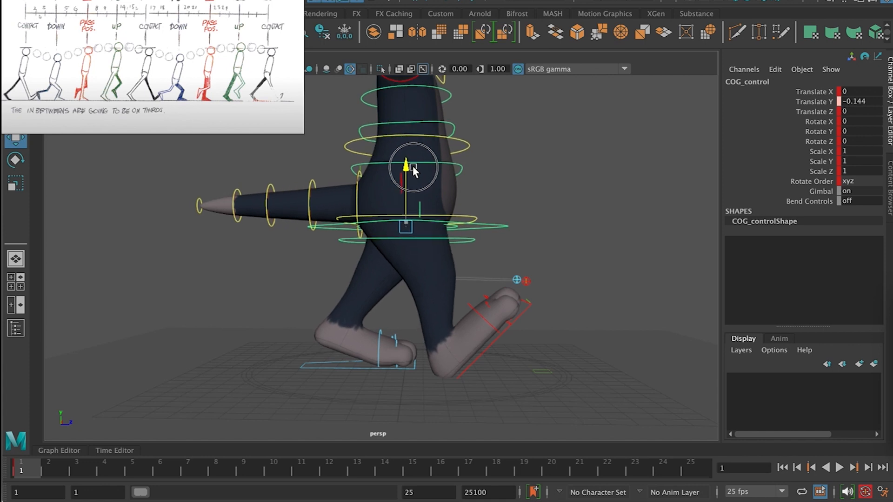
Widen the stride by moving the right foot control to about 0.963 and the left to about -1.778 in Translate Z.
click(477, 358)
drag(467, 340, 403, 321)
click(342, 344)
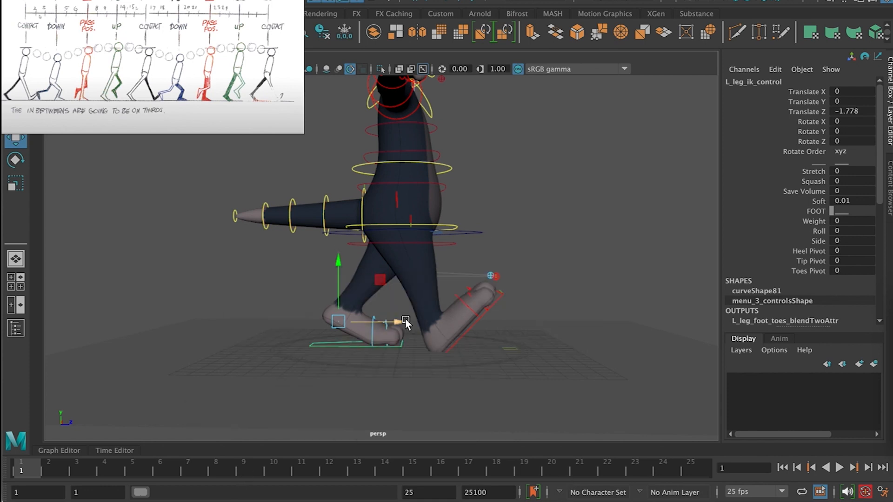
key(space)
key(space)
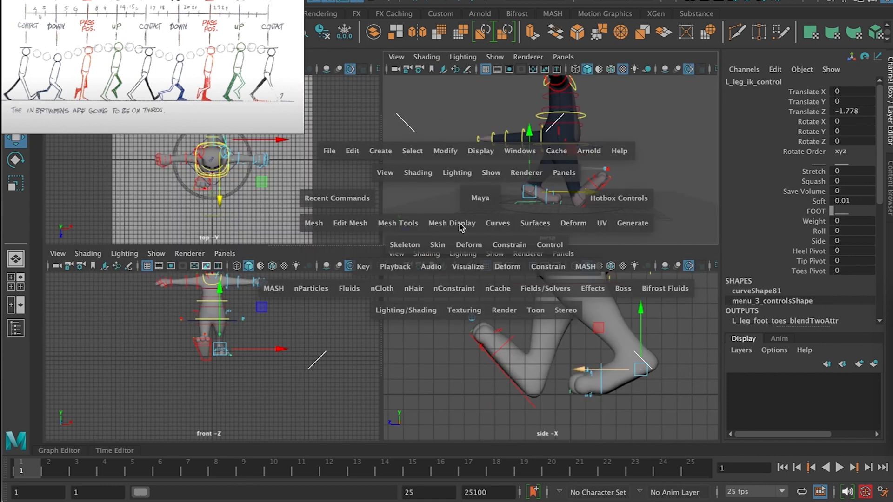
alt+middle_drag(311, 274, 337, 287)
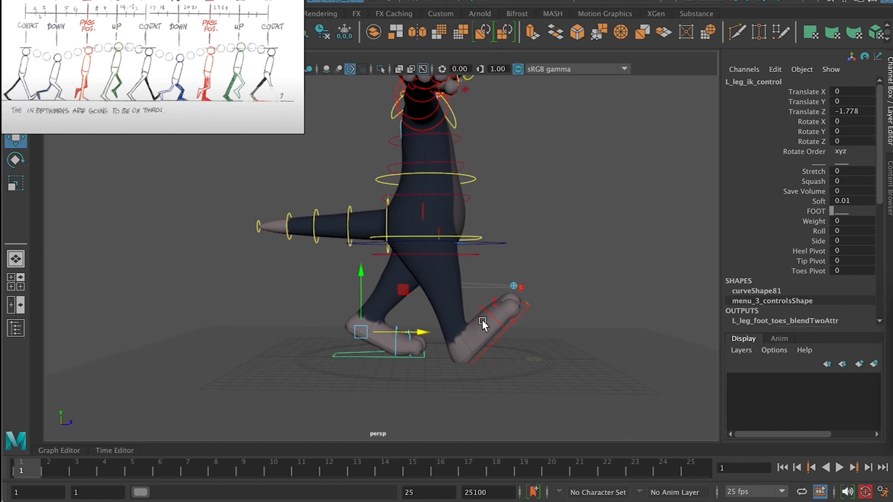
Reduce the right foot control's heel tilt to about -38.552 in Rotate X.
click(487, 334)
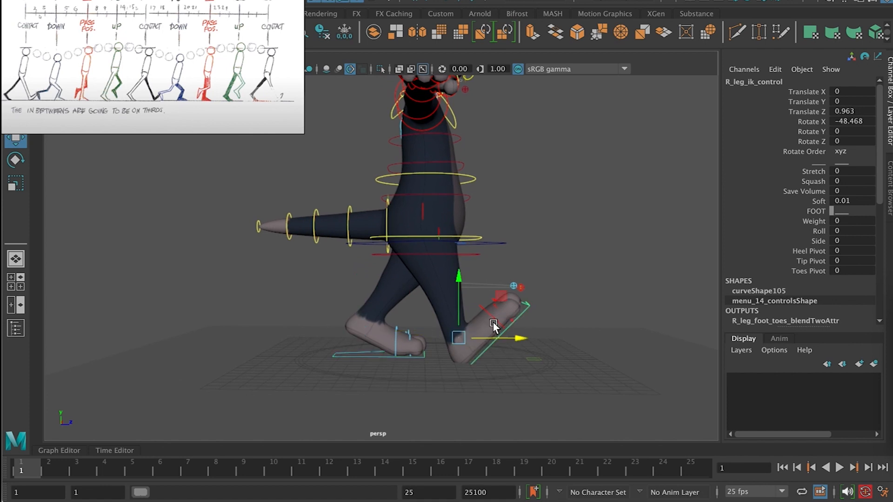
key(e)
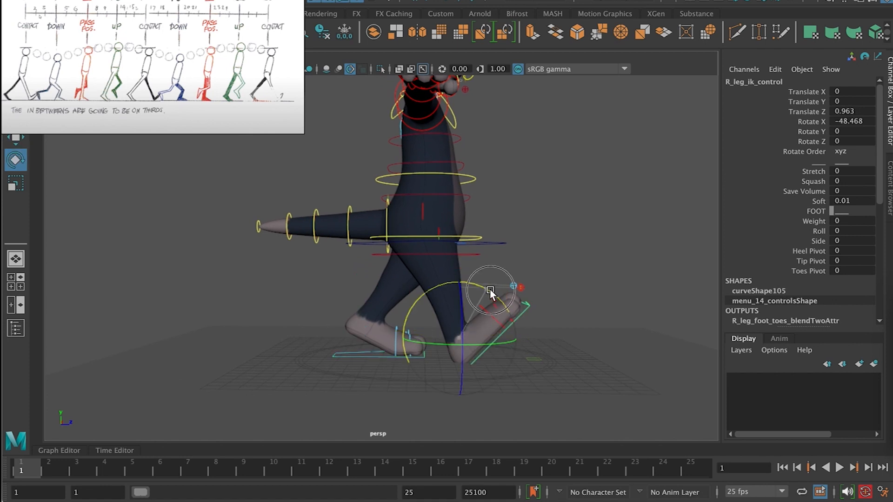
drag(495, 296, 495, 359)
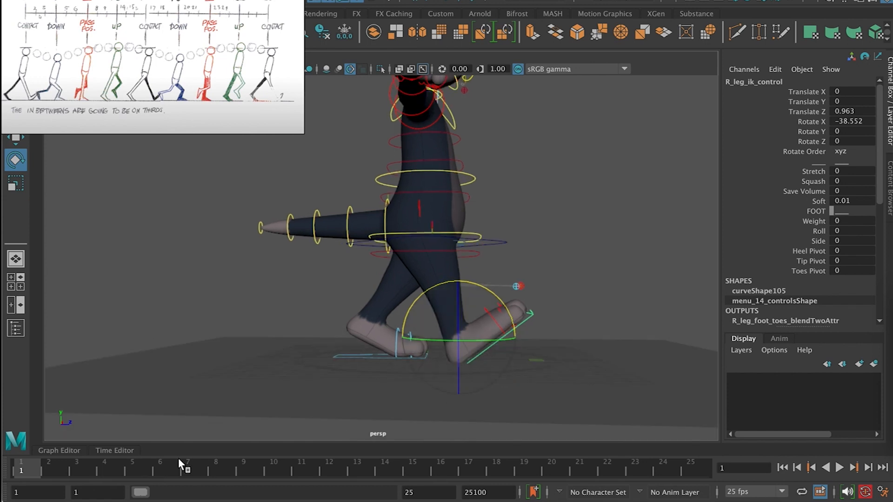
Select the body, tail, leg and main controls together and key the contact pose at frame 1.
drag(205, 197, 582, 405)
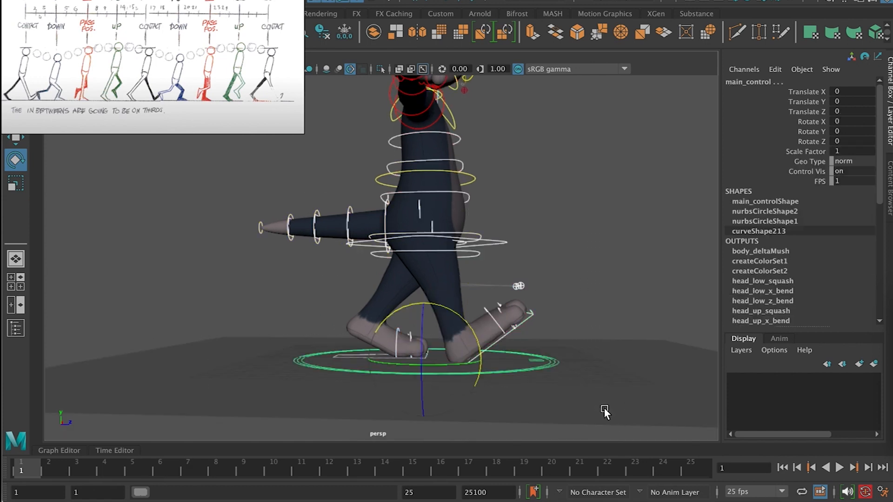
key(s)
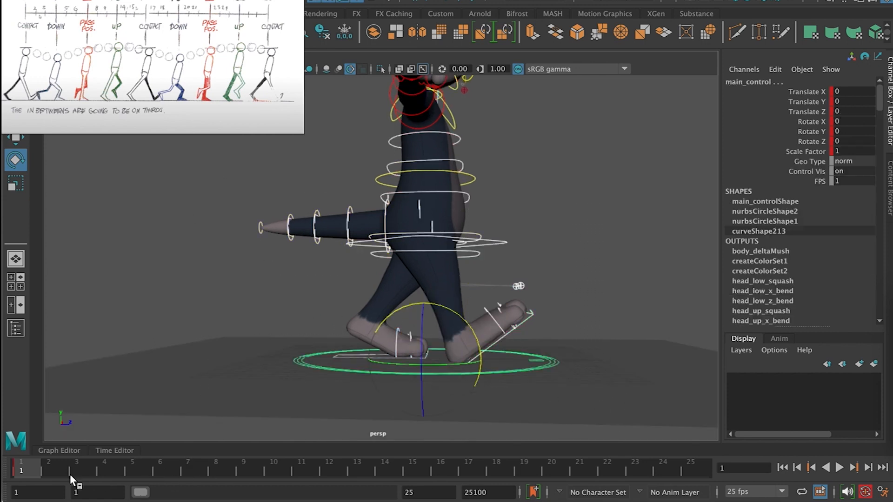
alt+drag(186, 362, 191, 368)
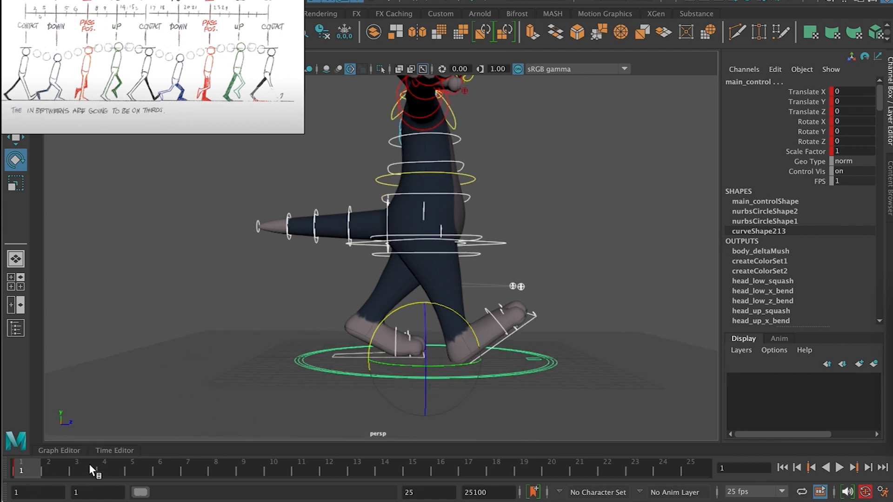
Flatten the right foot at frame 4 by setting its control's Rotate X to 0.
click(105, 470)
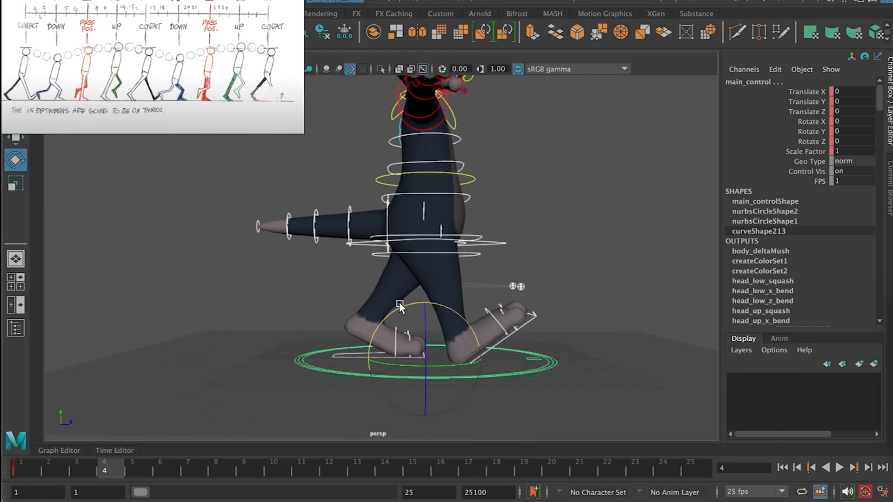
click(297, 357)
click(493, 349)
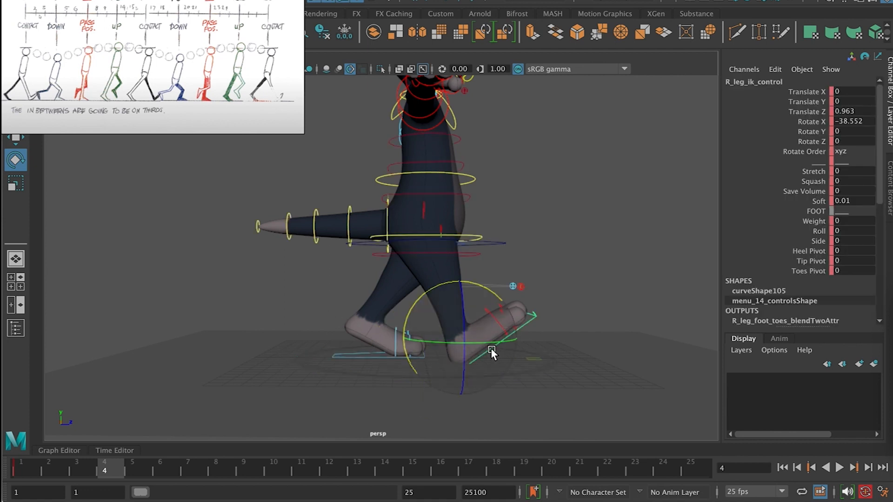
drag(491, 348, 510, 308)
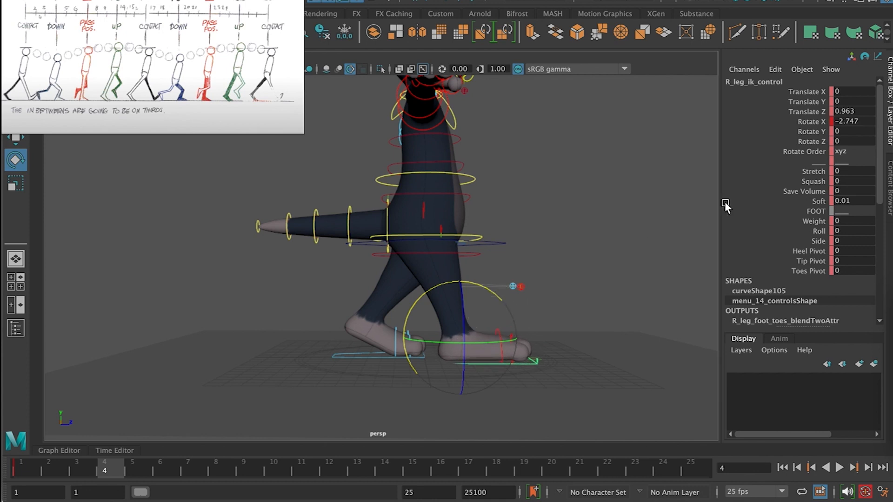
click(849, 122)
text(0)
key(Return)
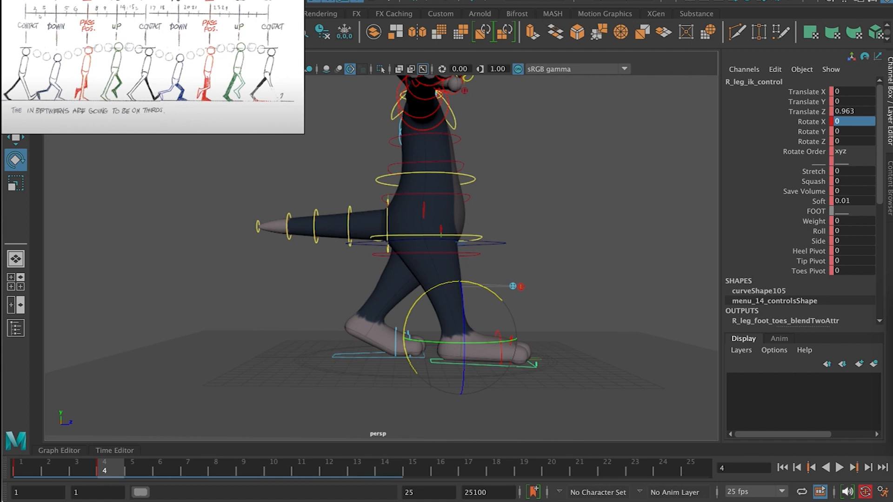
drag(466, 319, 437, 281)
key(ctrl+z)
Shift both feet back at frame 4, the left control to about -2.226 and the right to about 0.73 in Translate Z.
click(353, 356)
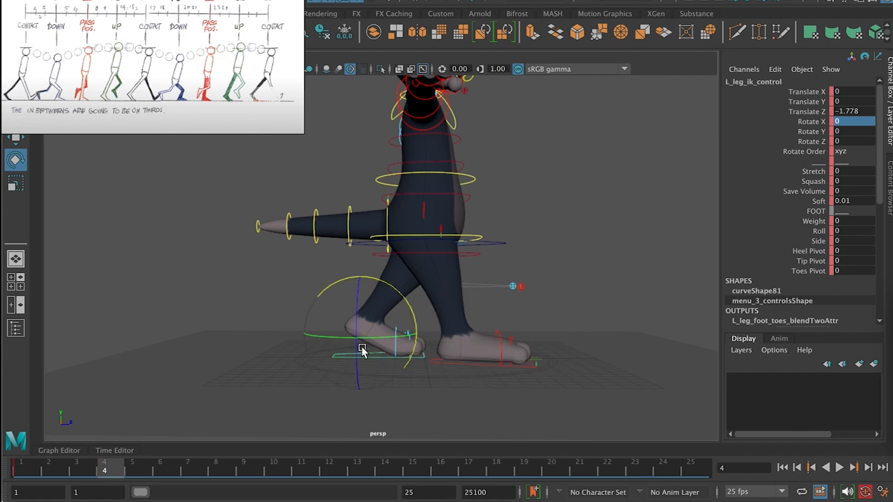
key(w)
drag(407, 331, 387, 333)
click(450, 364)
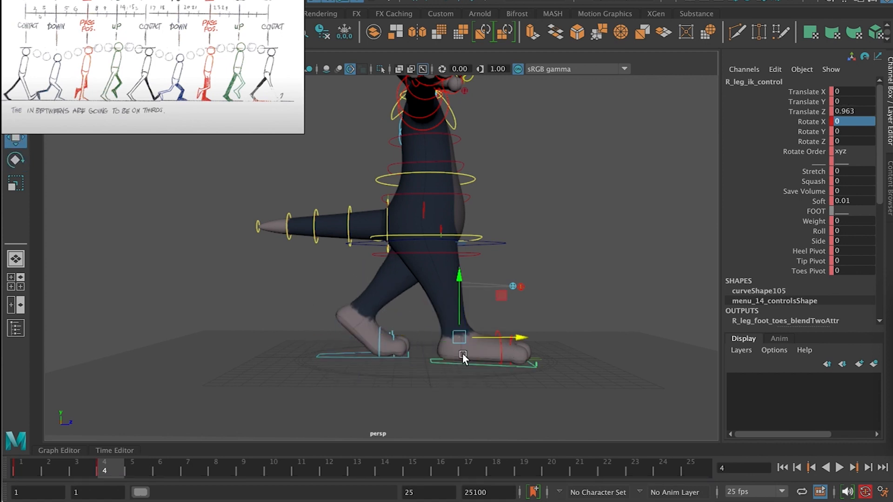
drag(489, 336, 482, 341)
drag(17, 465, 111, 465)
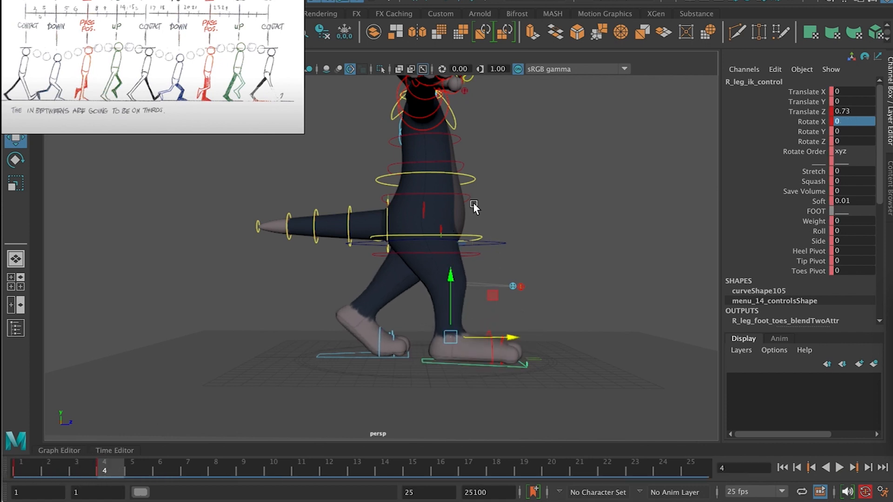
Lower the COG control to about -0.318 in Translate Y and key the down pose at frame 4.
click(482, 240)
drag(425, 181, 425, 186)
key(s)
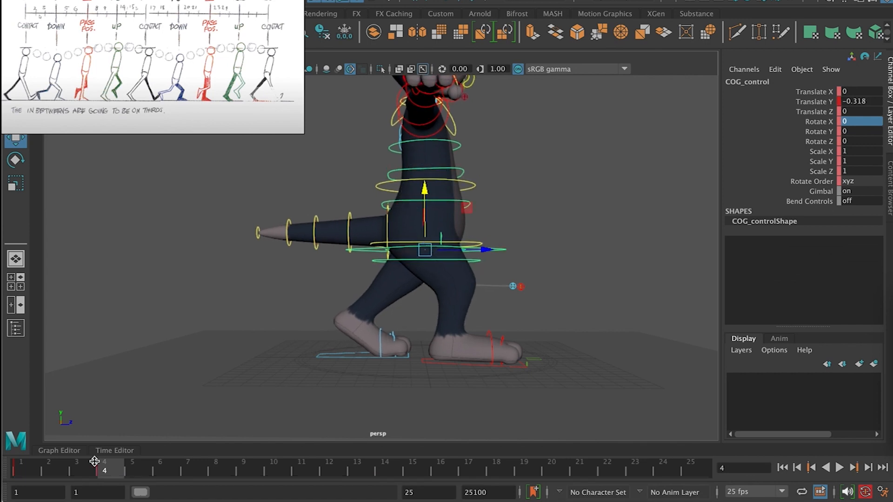
drag(78, 470, 93, 486)
At frame 7, move the right foot control back to about -0.441 in Translate Z and raise the COG to about -0.04 in Translate Y.
click(197, 470)
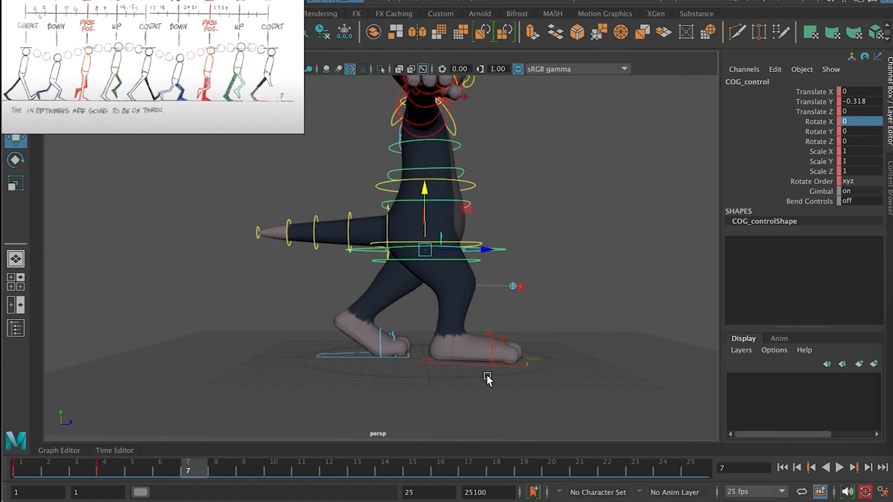
click(474, 363)
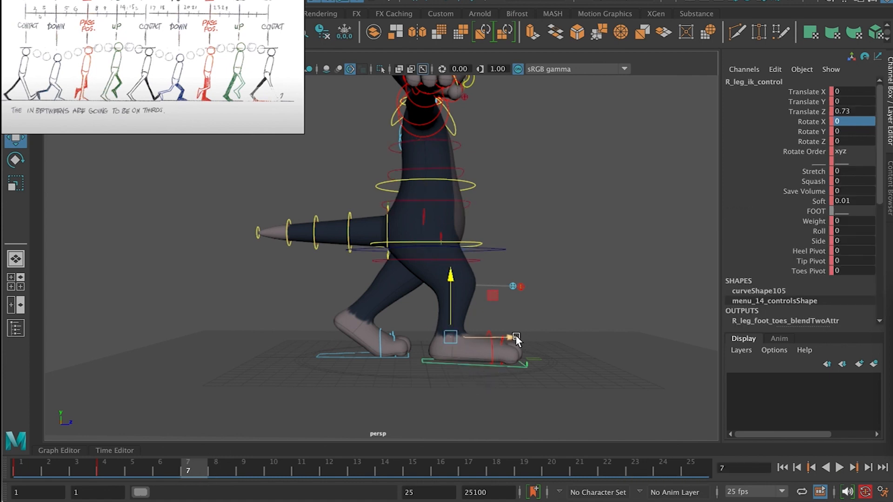
drag(516, 335, 472, 344)
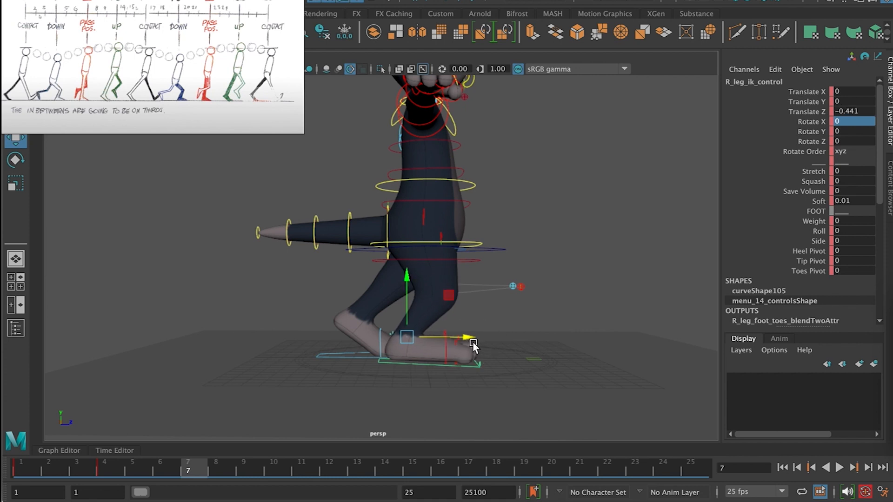
click(504, 248)
drag(425, 185, 428, 178)
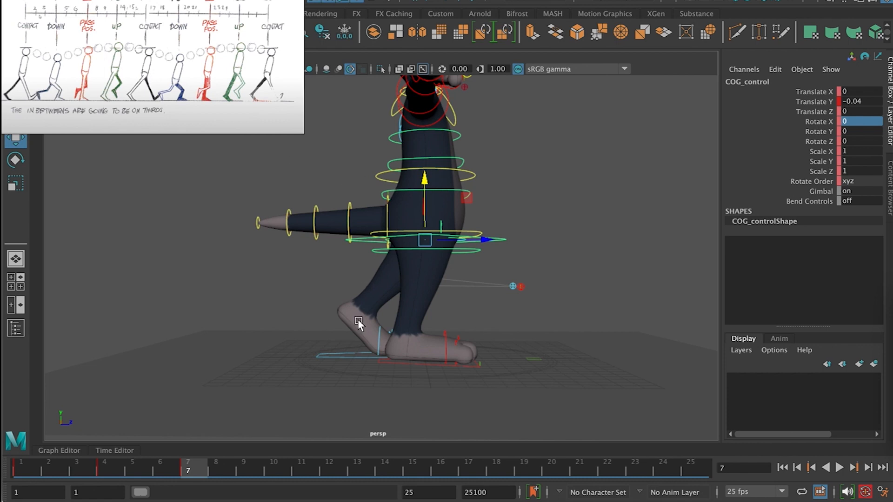
Lift the left foot control at frame 7 to about 1.389 in Y and -1.273 in Z, with Rotate X about 74.469.
click(342, 362)
drag(344, 294, 348, 245)
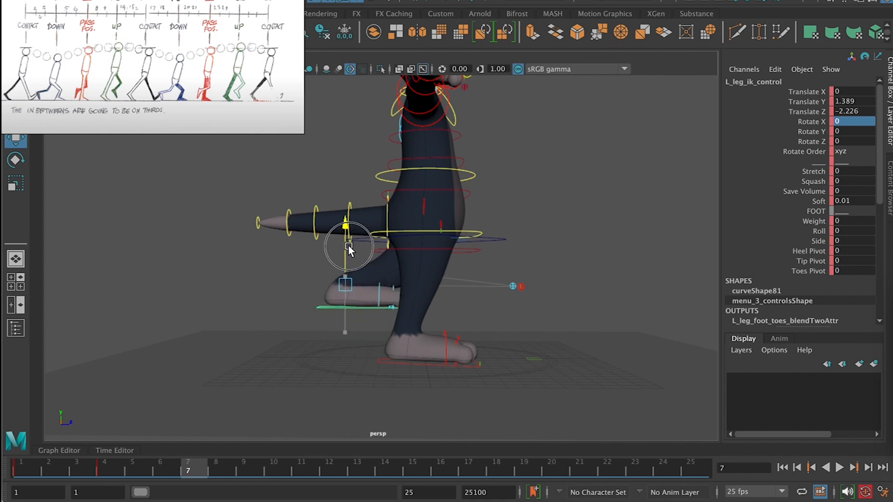
drag(376, 278, 403, 278)
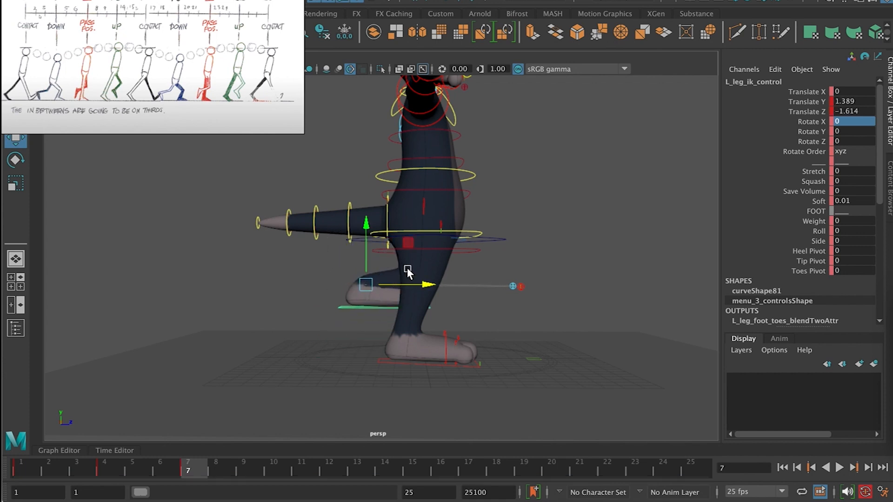
key(e)
drag(398, 239, 448, 278)
key(w)
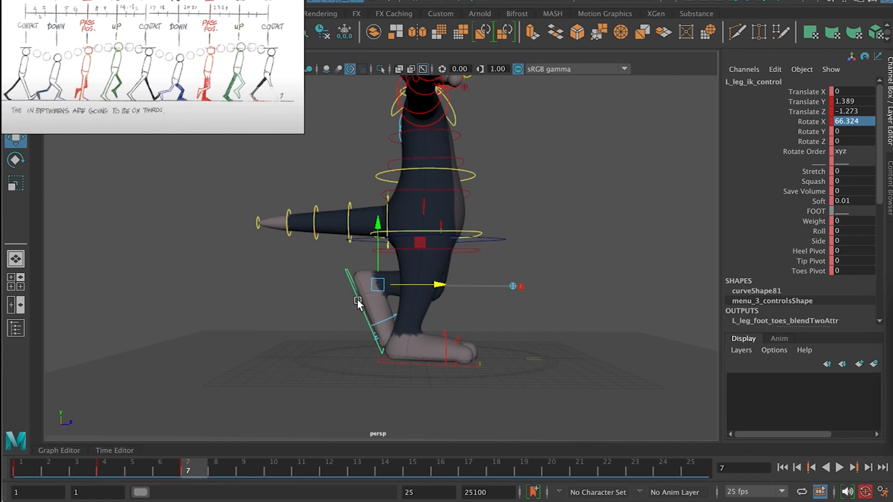
key(e)
drag(414, 246, 415, 254)
At frame 10, swing the left foot control forward to about 0.547 in Y and 1.272 in Z, with Rotate X about 47.195.
drag(164, 465, 278, 476)
key(w)
drag(431, 288, 502, 289)
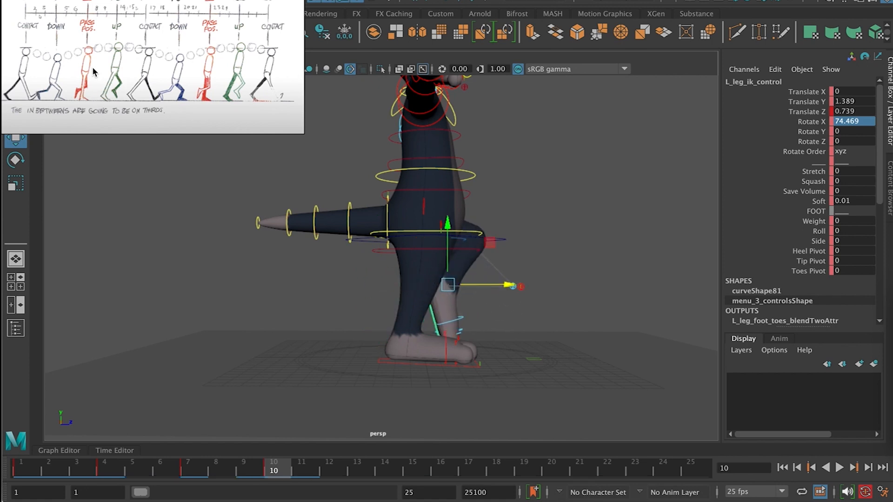
key(e)
drag(412, 249, 398, 272)
key(w)
drag(488, 287, 468, 285)
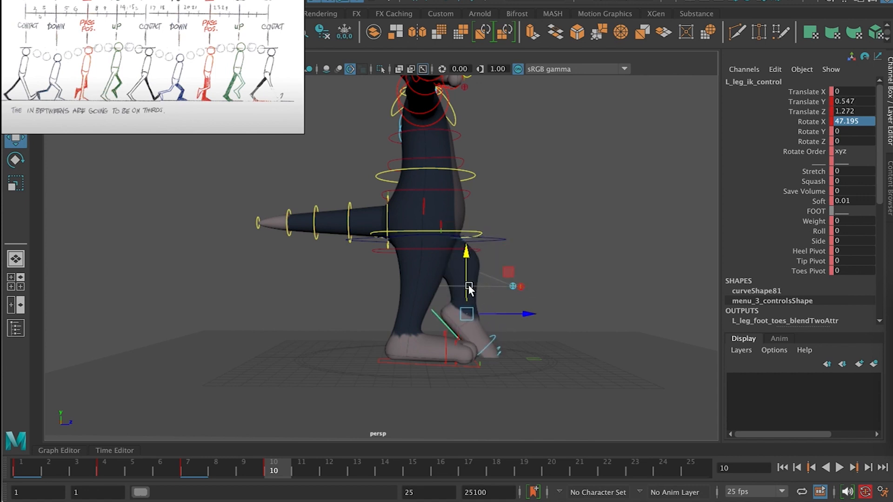
Undo the last foot move, then reposition the left foot at about 0.904 in Y and 1.04 in Z, with Rotate X about 19.768.
key(ctrl+z)
key(e)
drag(428, 259, 428, 265)
key(w)
drag(480, 290, 458, 258)
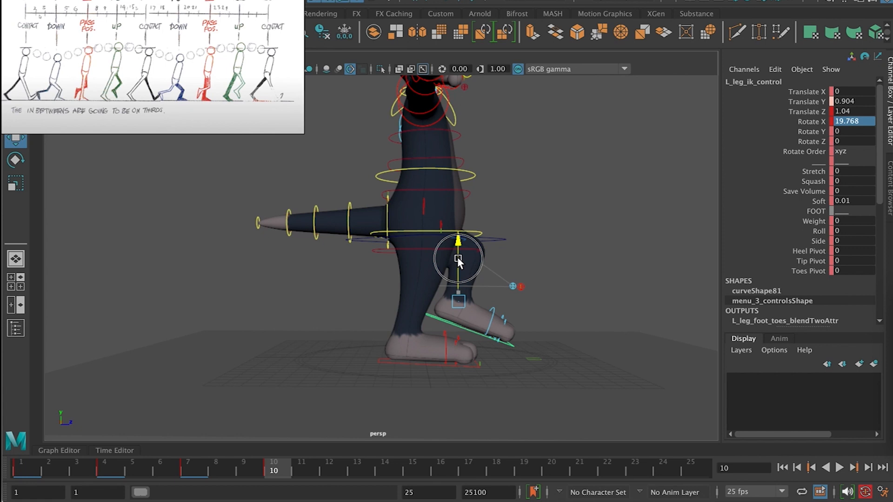
Move the right foot control back to about -1.321 in Translate Z at frame 10.
click(422, 361)
drag(462, 331, 427, 341)
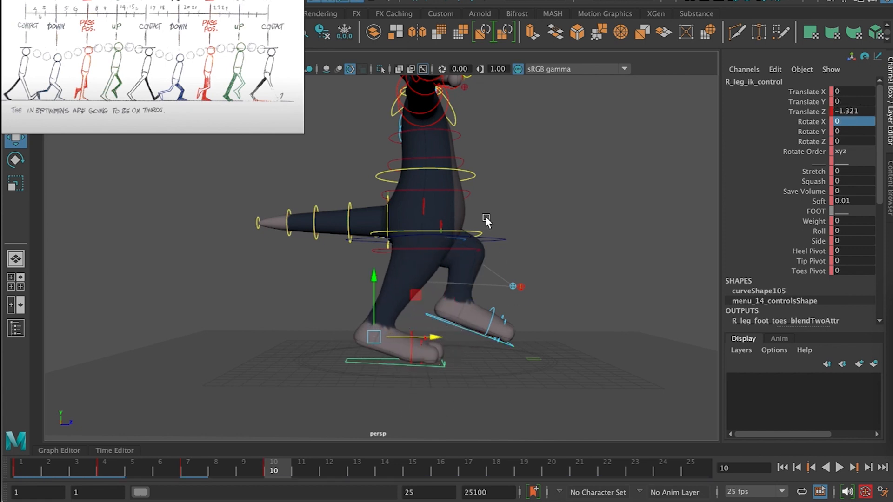
Raise the COG control to about 0.308 in Translate Y at frame 10 and key it.
click(493, 243)
mouse_move(431, 174)
mouse_down()
mouse_move(428, 188)
mouse_move(430, 166)
mouse_up()
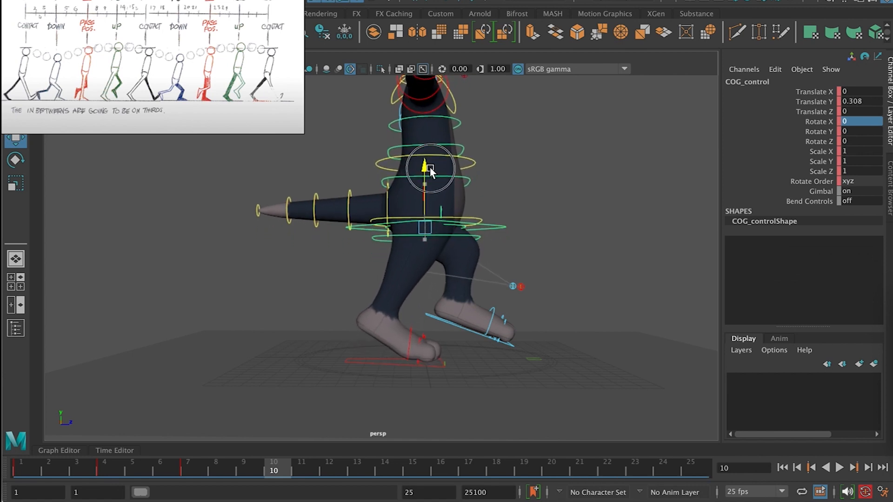
key(s)
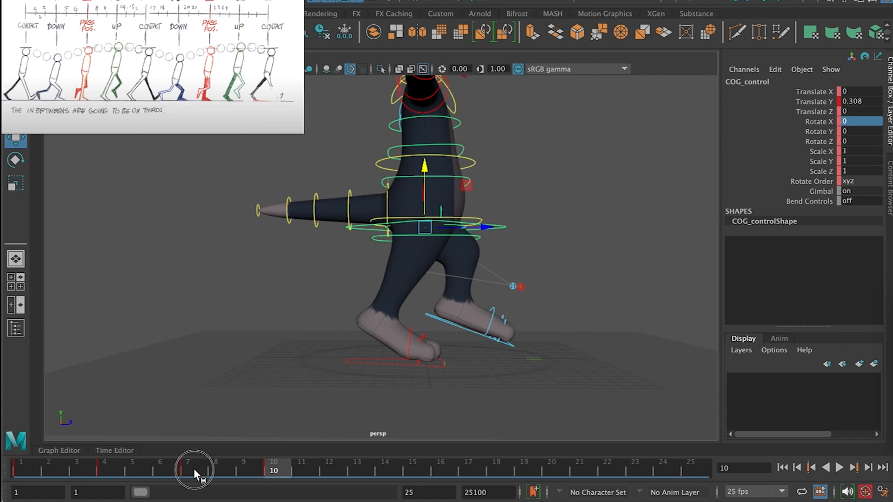
Copy the COG control's key from frame 1 and paste it at frame 7.
drag(194, 468, 21, 468)
right_click(22, 468)
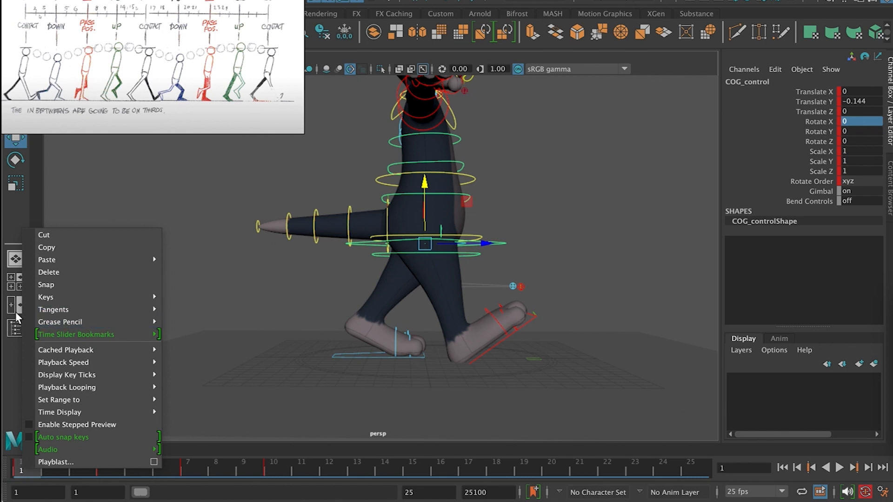
click(83, 250)
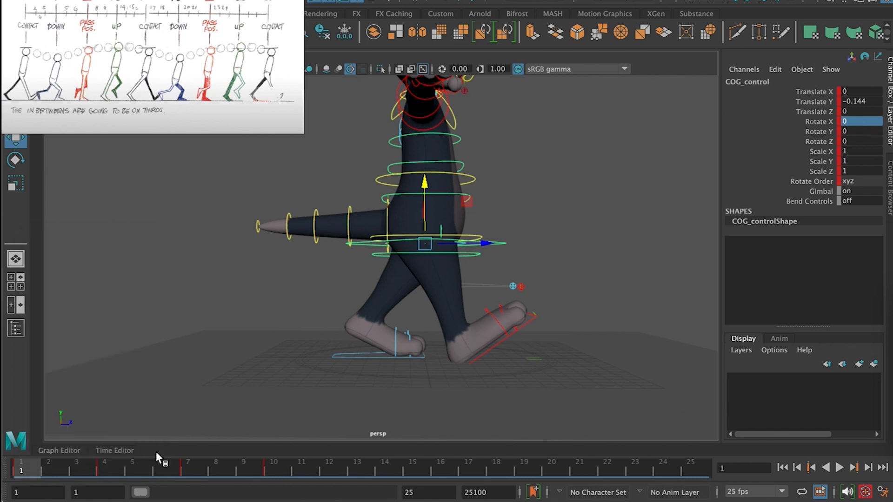
click(190, 466)
right_click(191, 465)
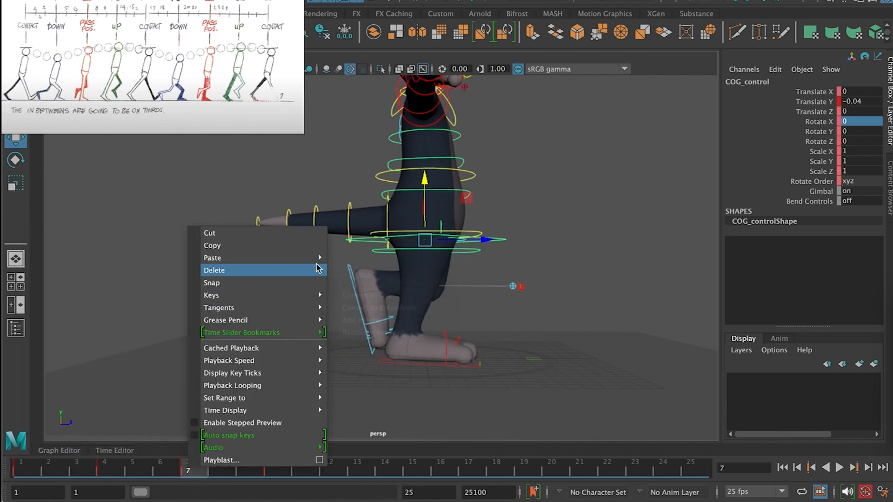
mouse_move(297, 257)
click(343, 258)
drag(189, 467, 205, 456)
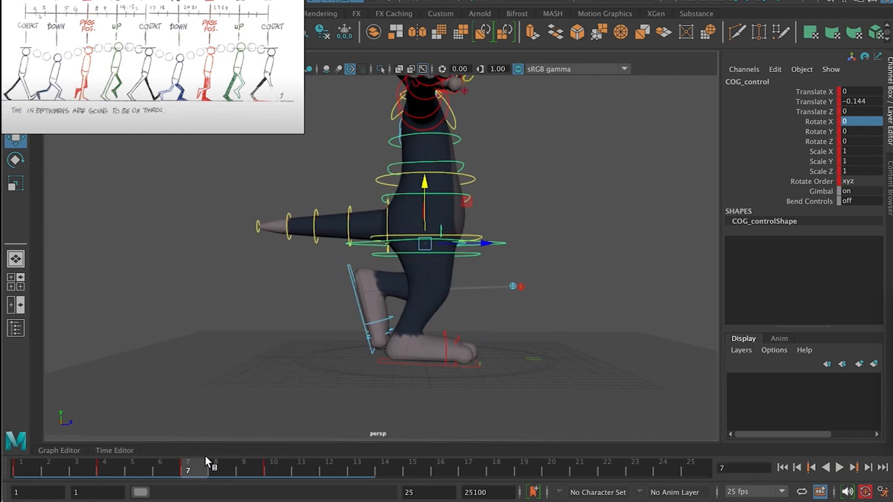
click(425, 182)
Play back and scrub through the keyed poses up to frame 13 to check the body and leg motion.
drag(197, 465, 272, 472)
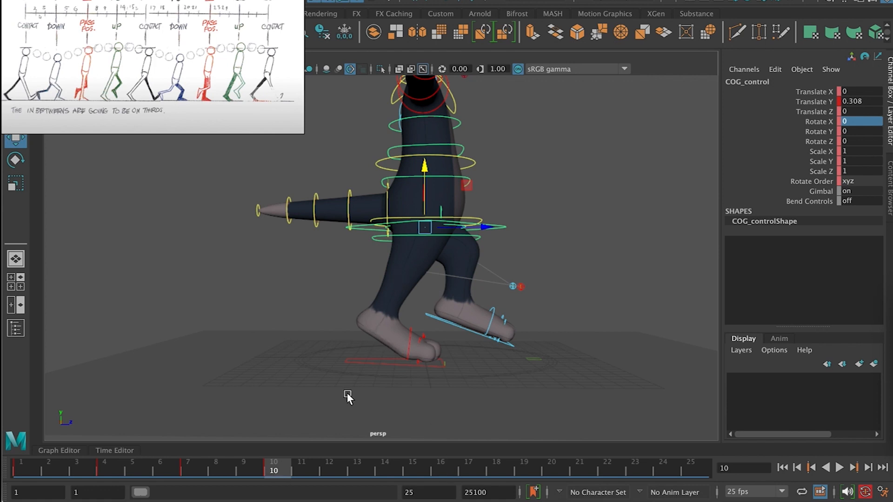
key(alt+v)
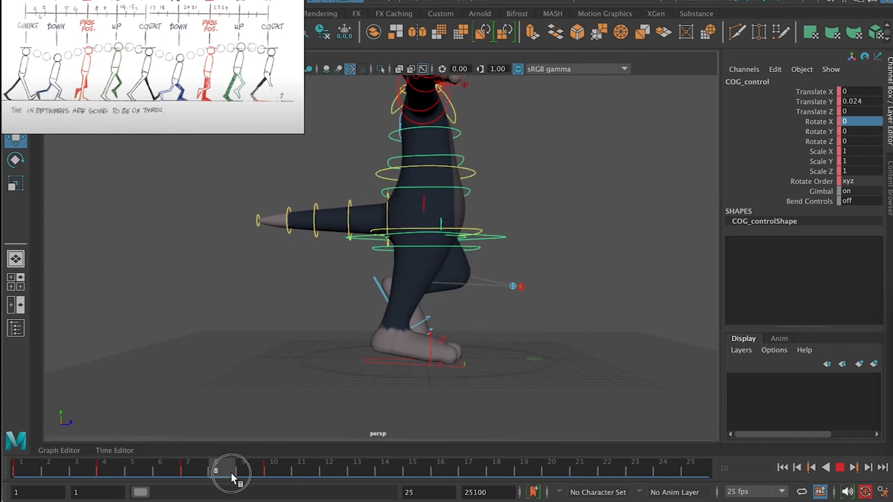
mouse_move(219, 481)
mouse_down()
mouse_move(38, 462)
mouse_move(168, 476)
mouse_move(363, 475)
mouse_up()
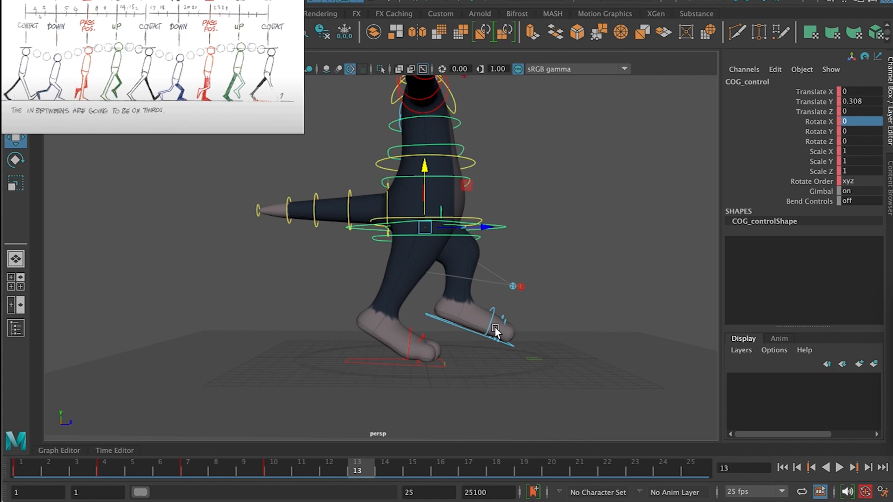
click(468, 332)
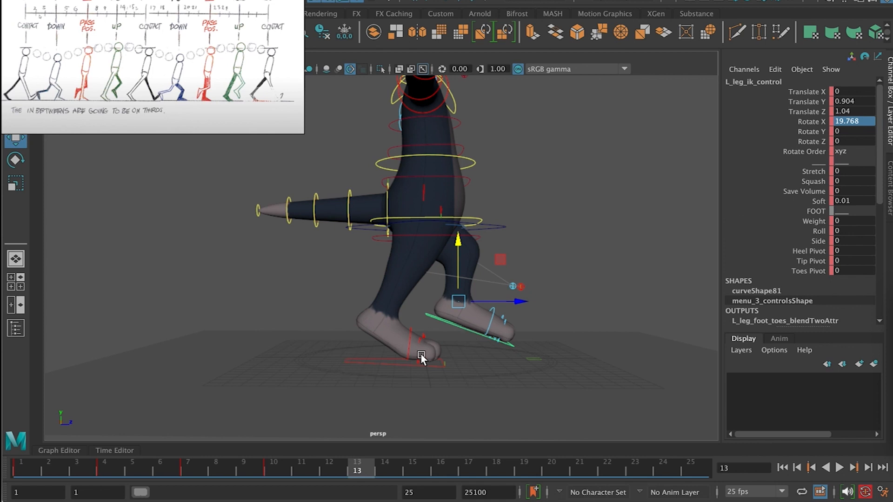
Copy the right foot control's frame 1 key and paste it onto the left foot control at frame 13.
click(388, 363)
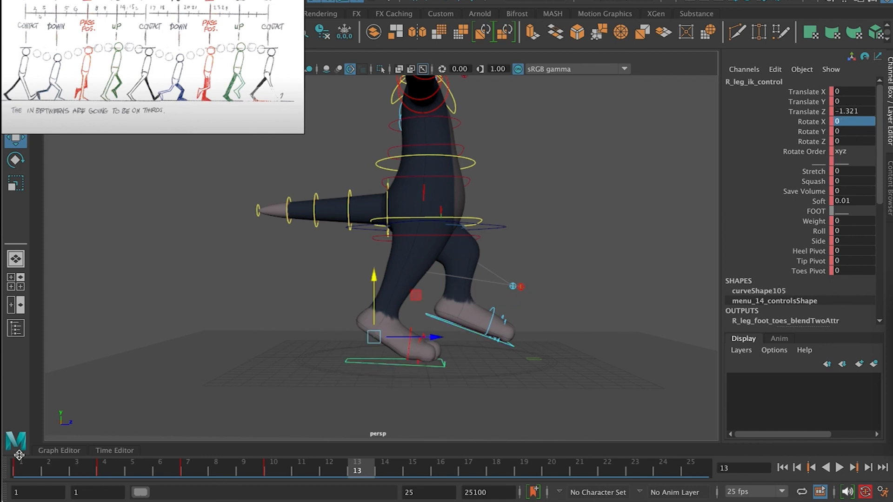
click(29, 470)
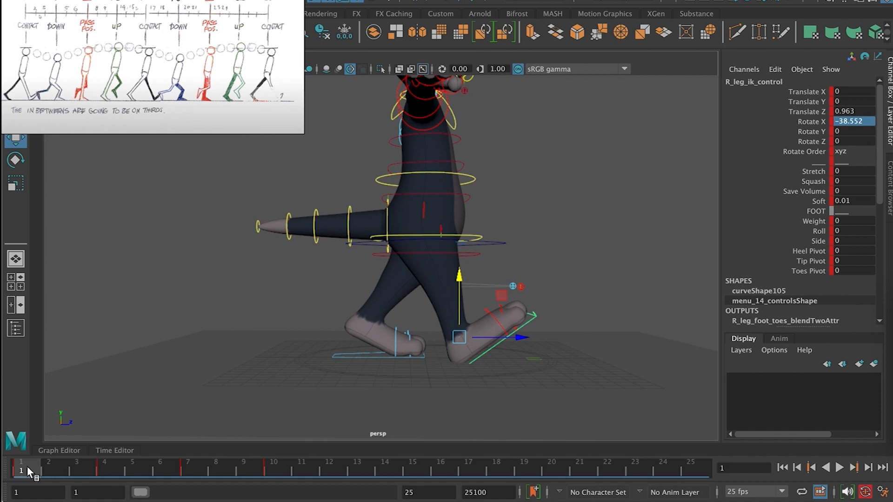
click(285, 463)
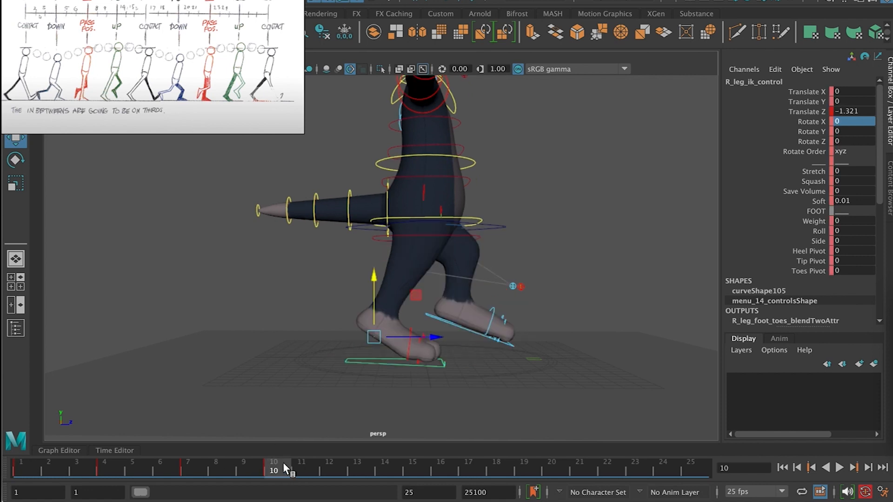
drag(278, 466, 19, 467)
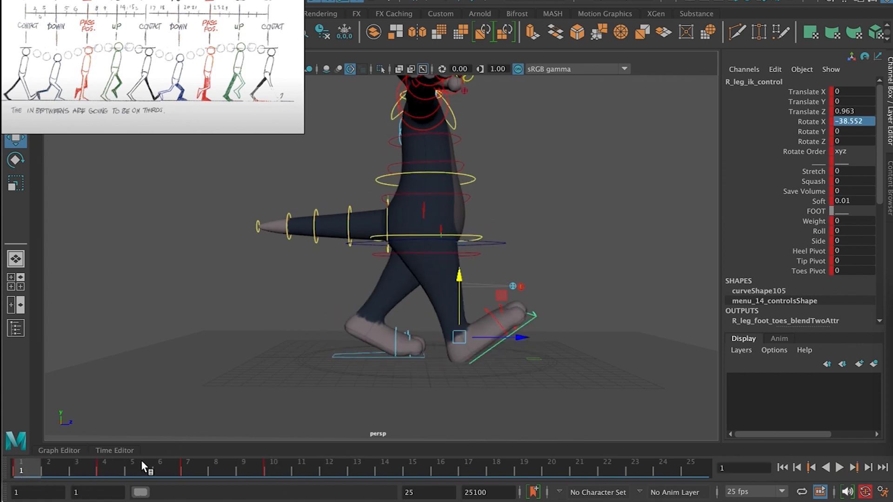
right_click(29, 469)
click(55, 247)
click(361, 469)
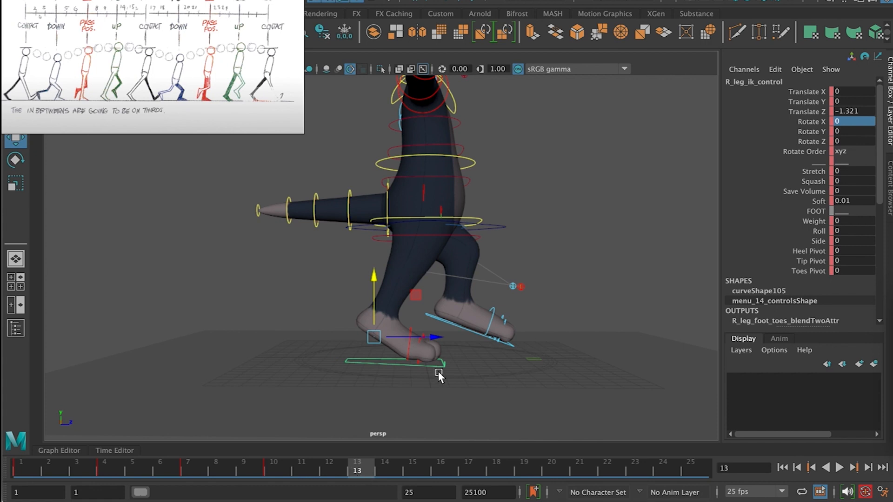
click(465, 329)
right_click(358, 471)
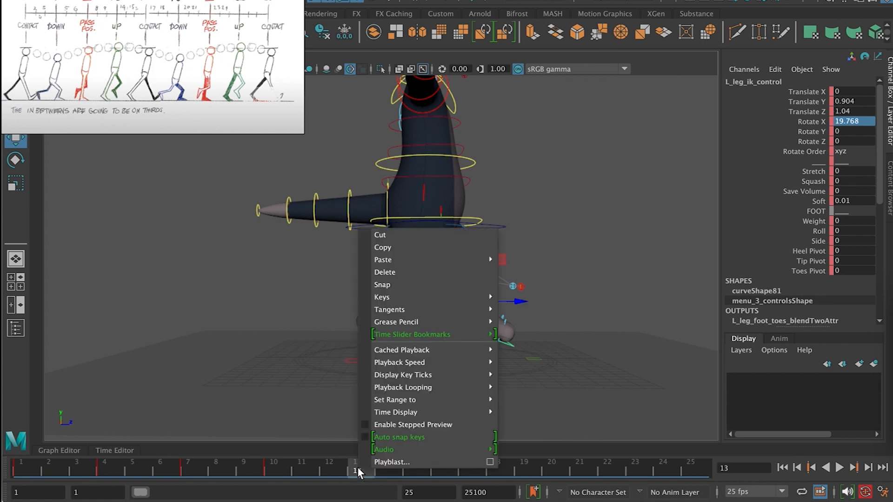
mouse_move(471, 259)
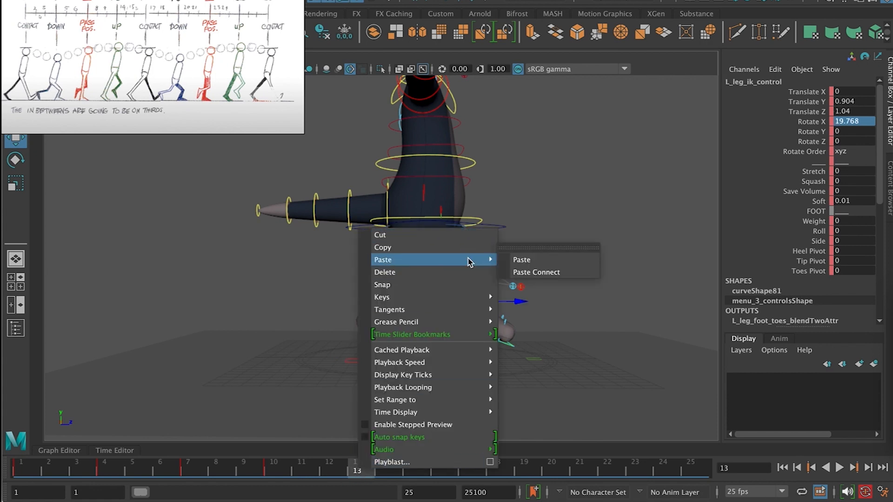
click(520, 261)
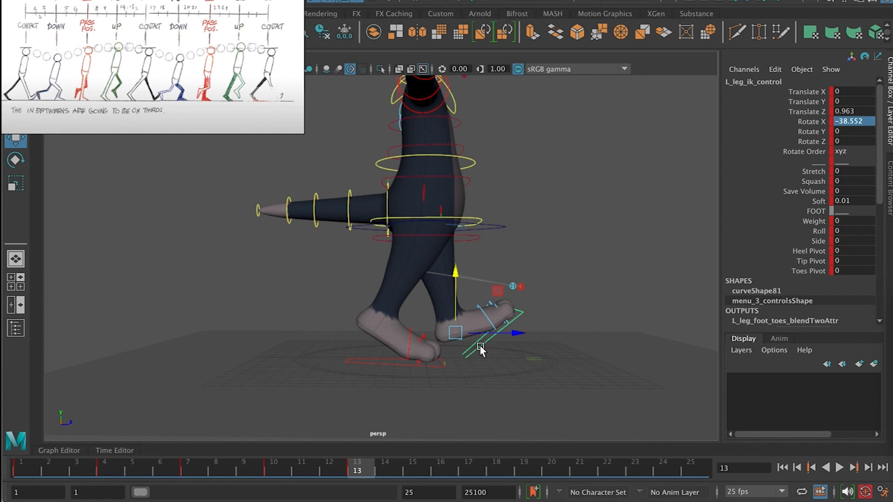
Copy the left foot control's frame 1 key and paste it onto the right foot control at frame 13.
click(32, 465)
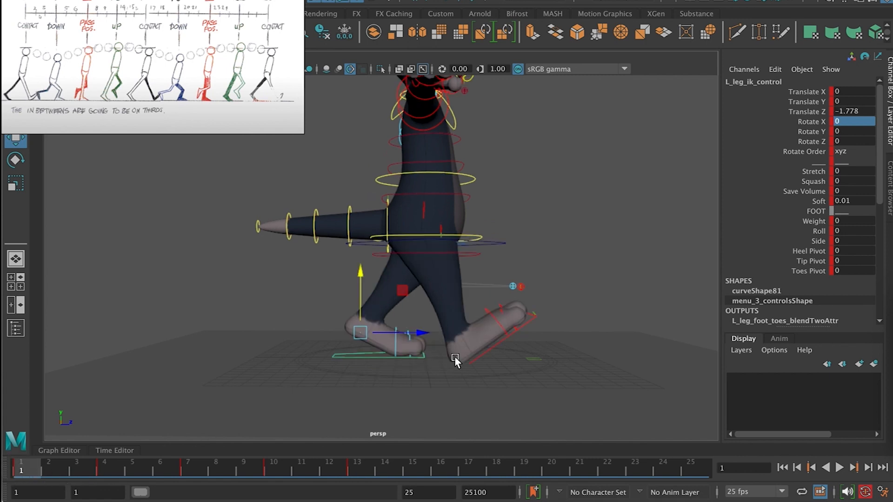
right_click(40, 471)
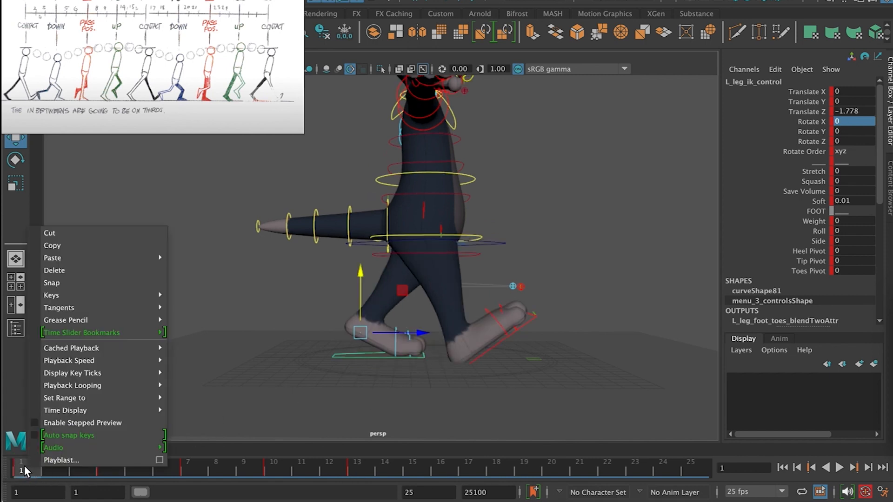
click(62, 253)
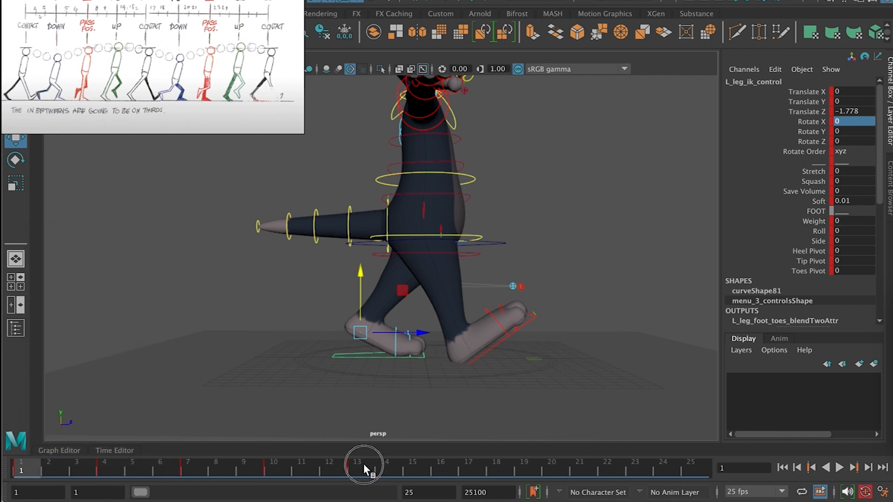
click(364, 465)
click(358, 359)
right_click(362, 464)
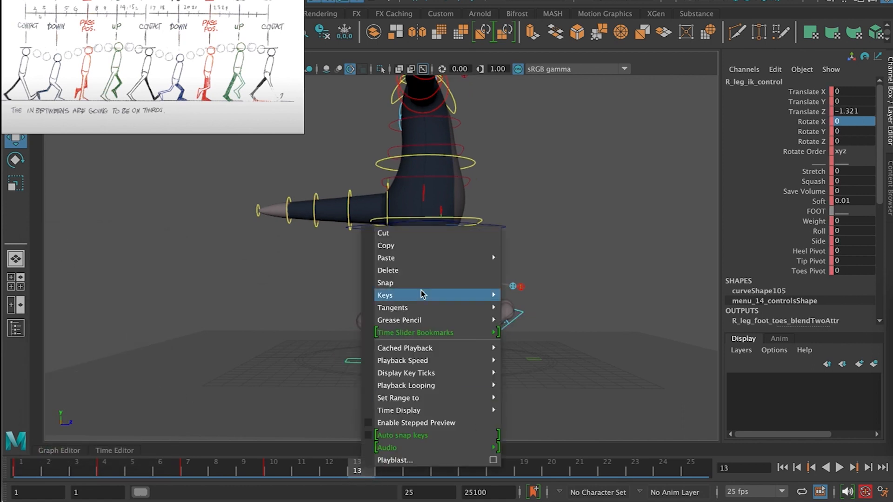
mouse_move(465, 258)
click(540, 259)
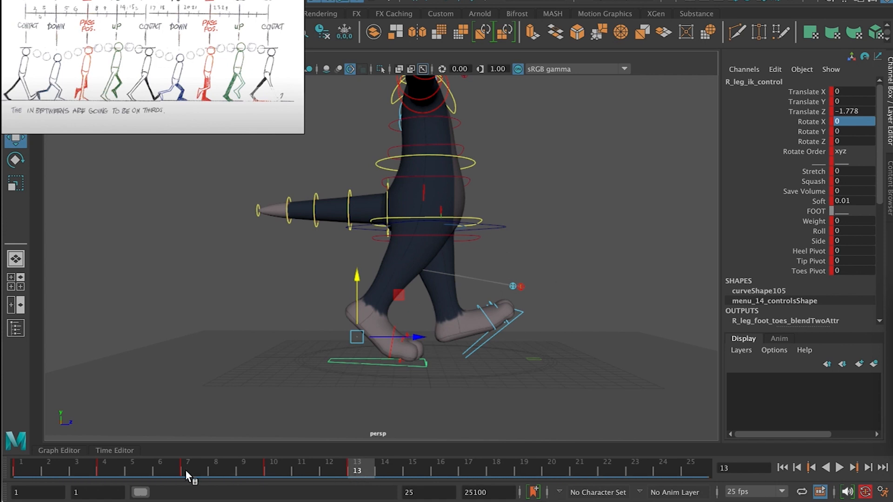
Copy the COG control's frame 1 key to frame 13, and play back the half cycle to check it.
click(20, 468)
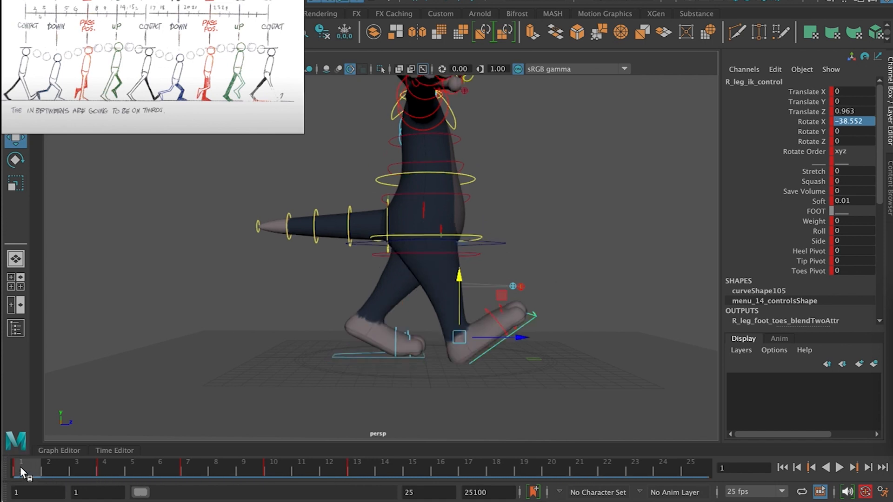
click(498, 244)
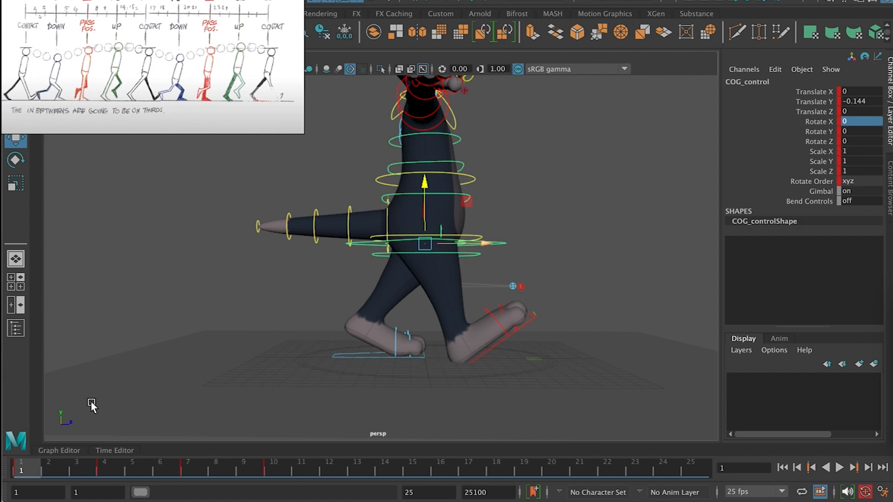
right_click(21, 465)
click(45, 244)
click(362, 470)
right_click(362, 470)
mouse_move(488, 262)
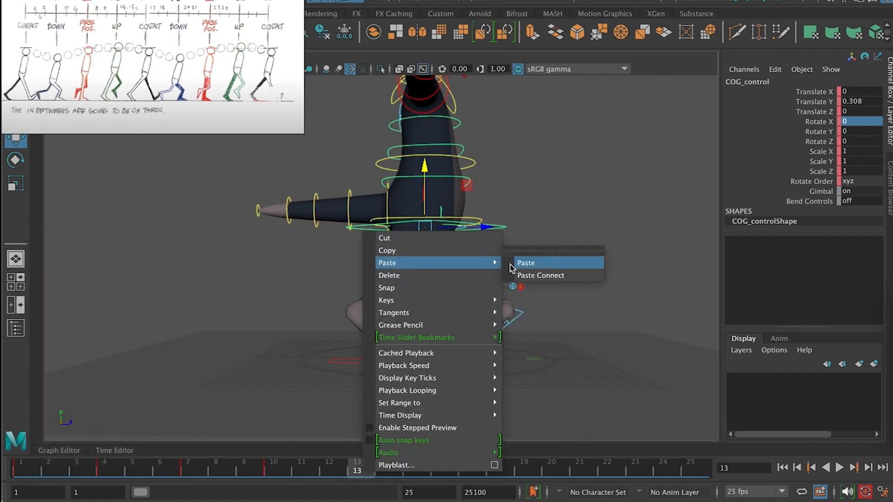
click(517, 266)
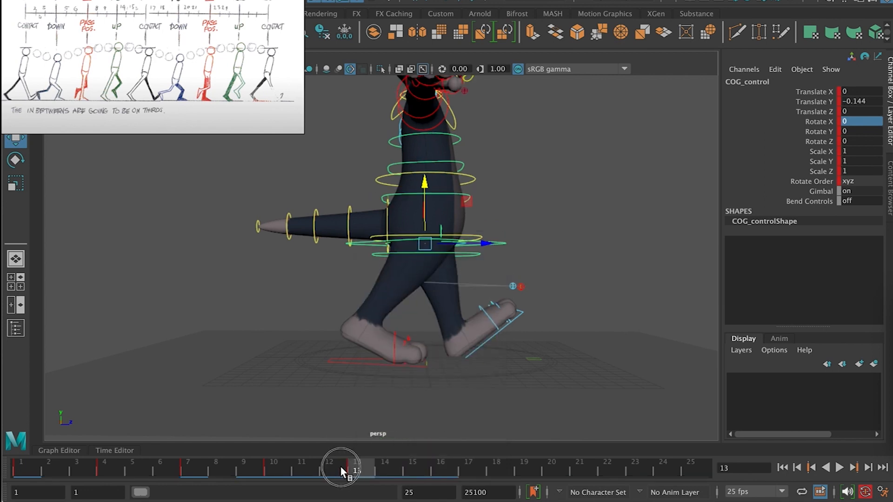
key(alt+v)
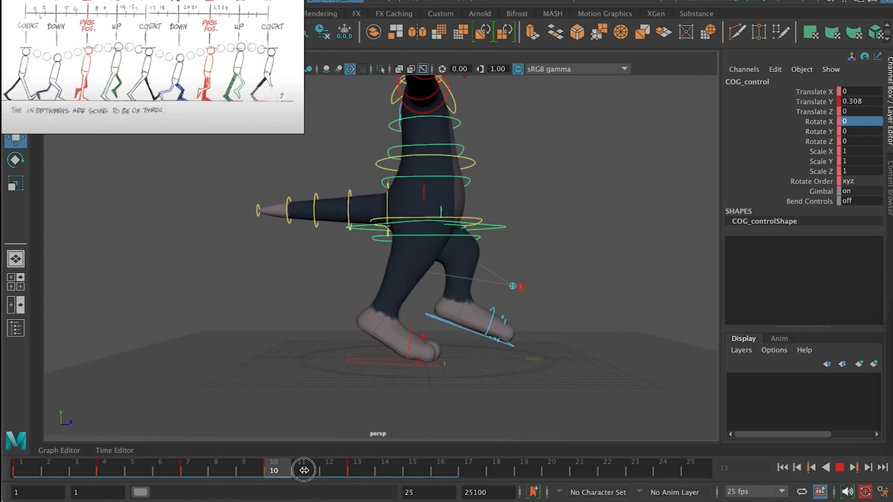
click(357, 471)
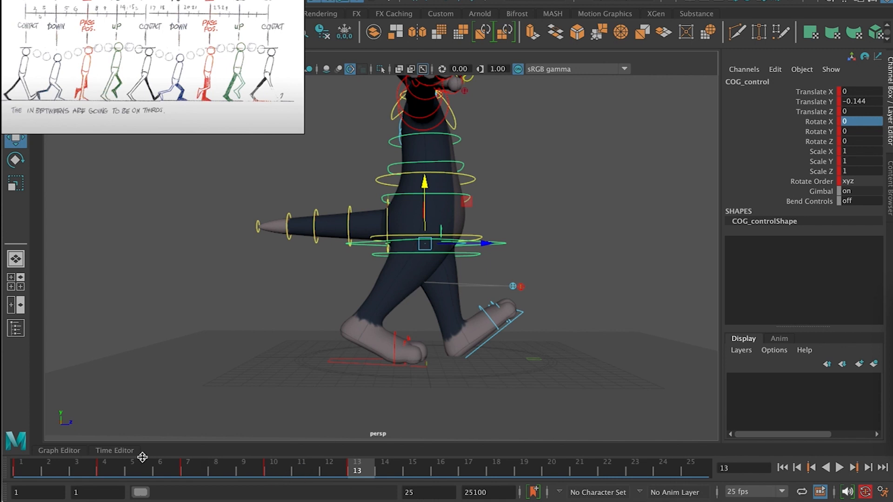
Copy the COG control's keys from frames 4 to 10 and paste them starting at frame 16.
shift+drag(98, 464, 267, 471)
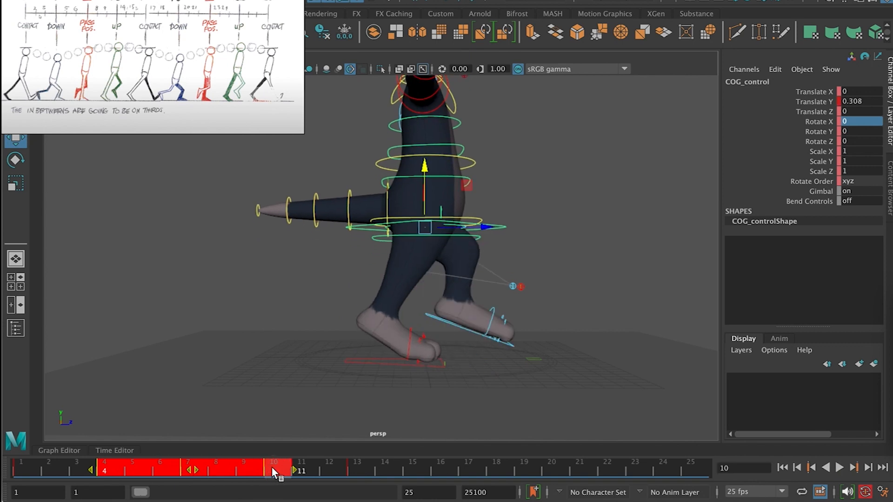
right_click(272, 467)
click(344, 247)
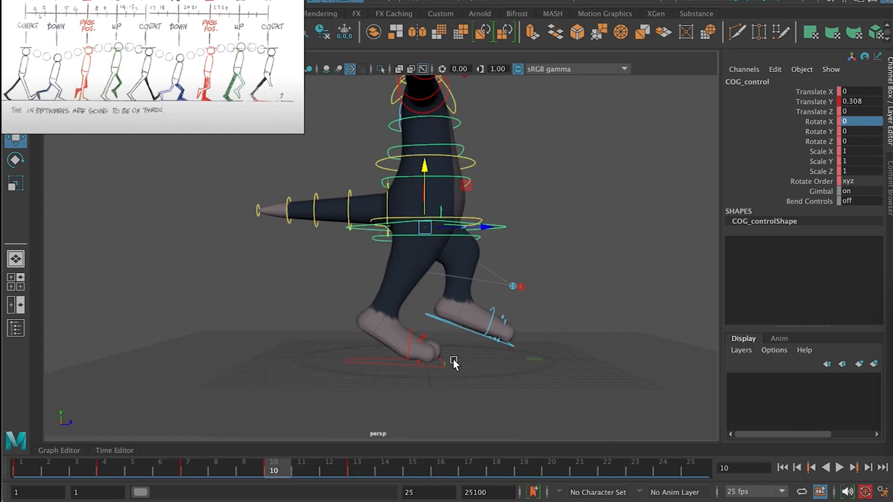
click(446, 467)
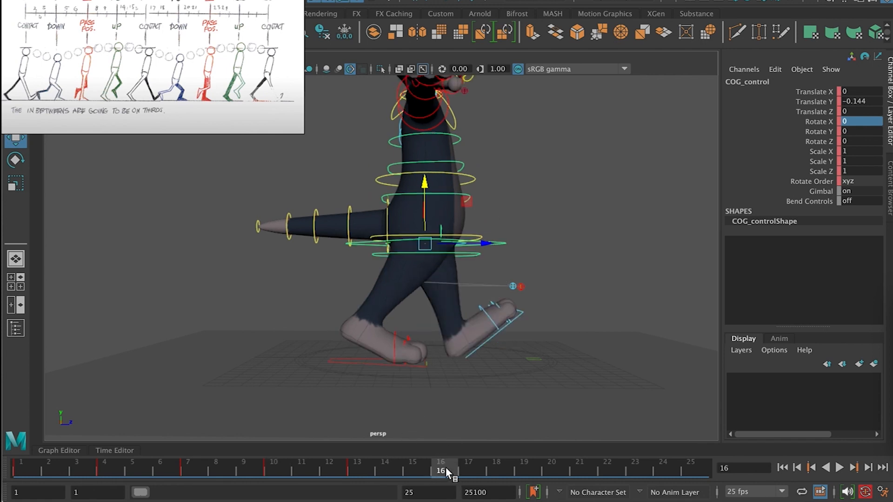
right_click(445, 468)
mouse_move(559, 260)
click(610, 260)
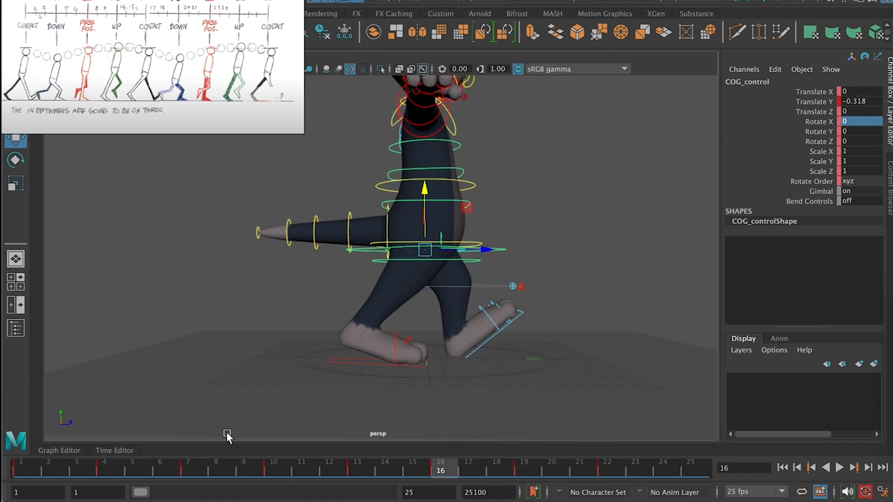
Copy the right foot control's keys from frames 4 to 10 and paste them onto the left foot control starting at frame 16.
click(350, 358)
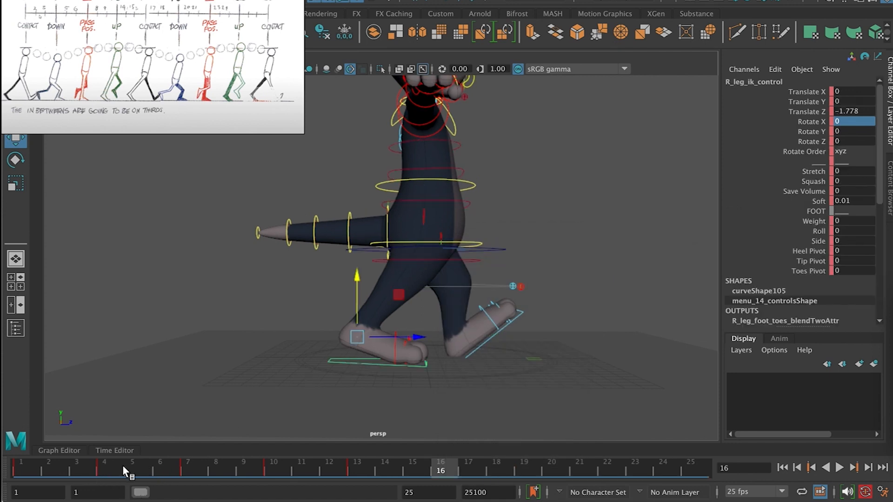
drag(108, 465, 271, 467)
right_click(271, 467)
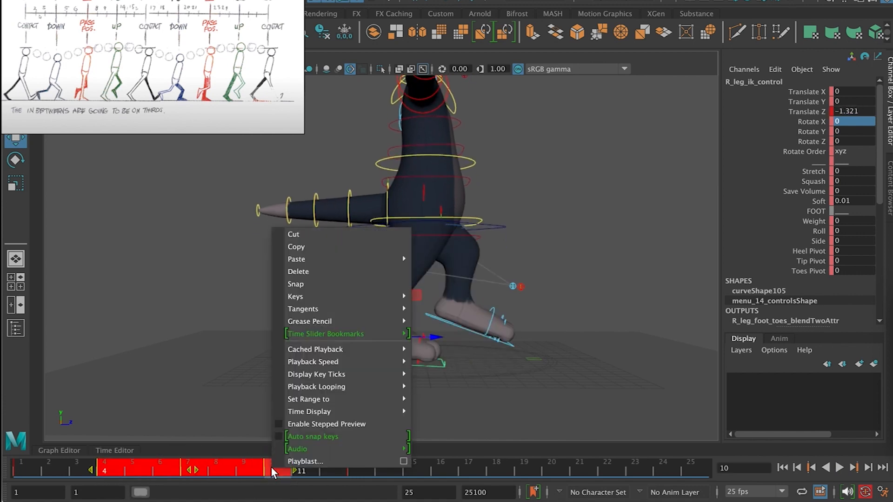
click(329, 246)
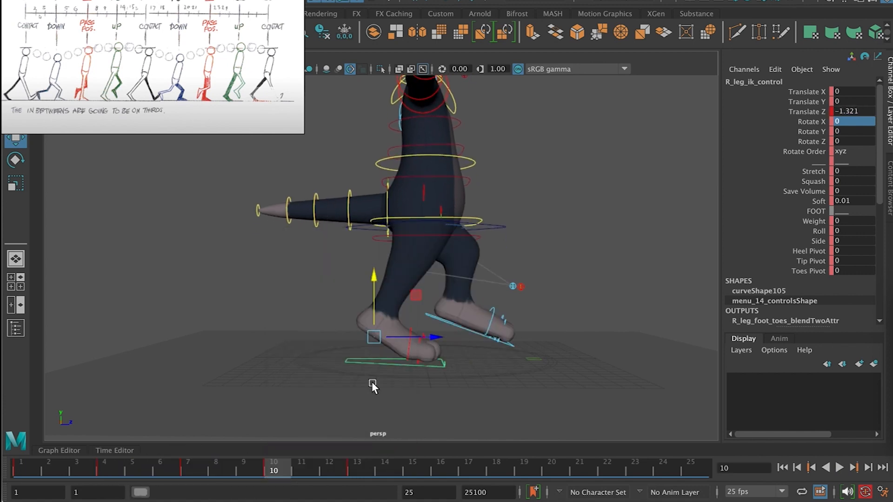
click(440, 463)
click(482, 346)
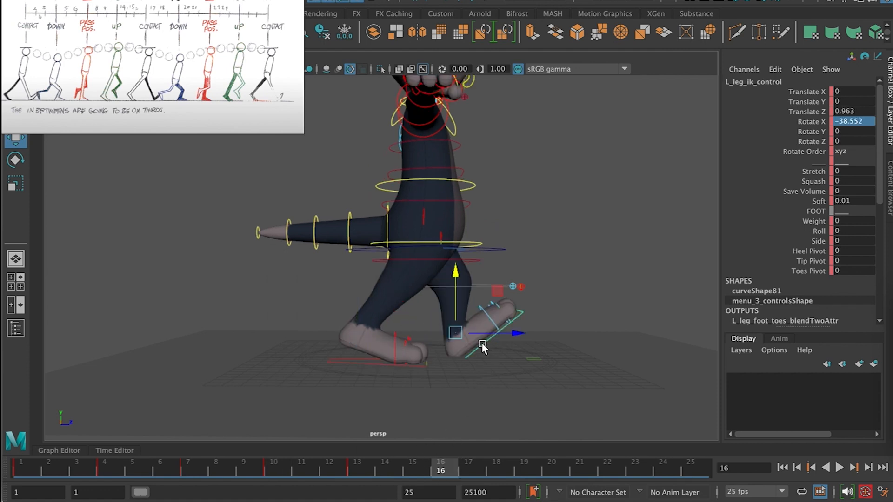
right_click(447, 465)
mouse_move(572, 262)
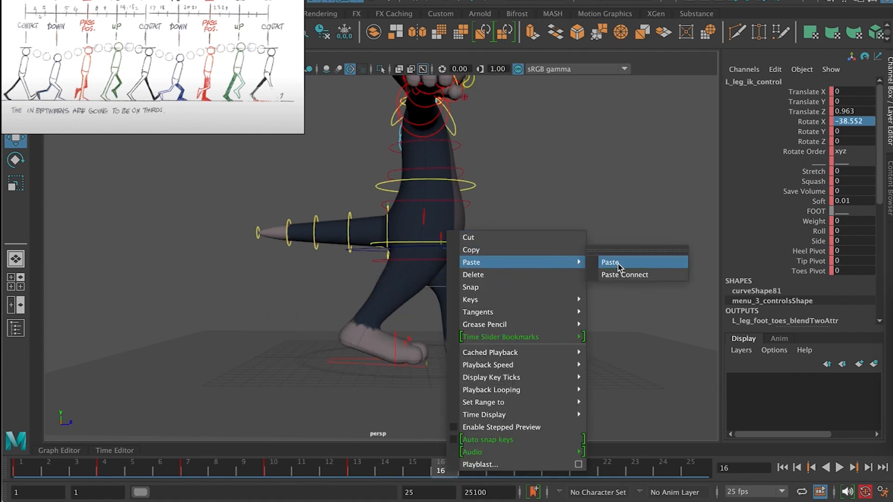
click(618, 264)
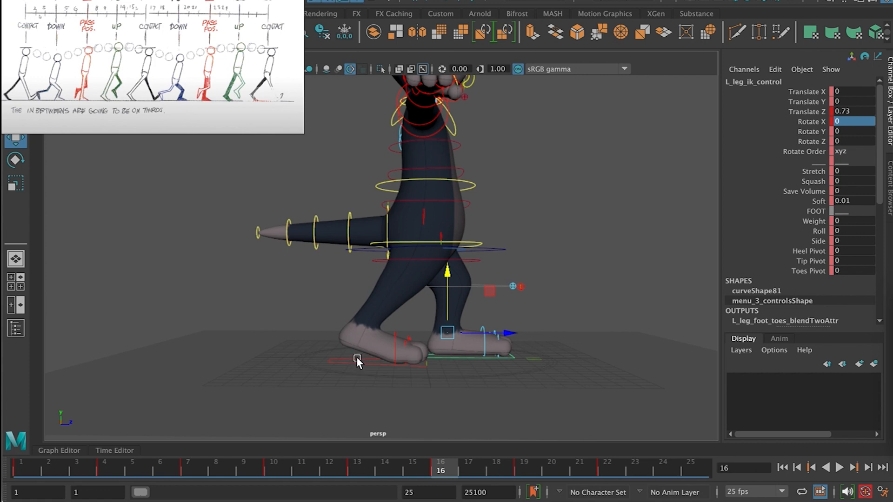
Copy the left foot control's keys from frames 4 to 10, paste them onto the right foot control at frame 16, and scrub to check.
shift+drag(110, 462, 284, 471)
right_click(288, 469)
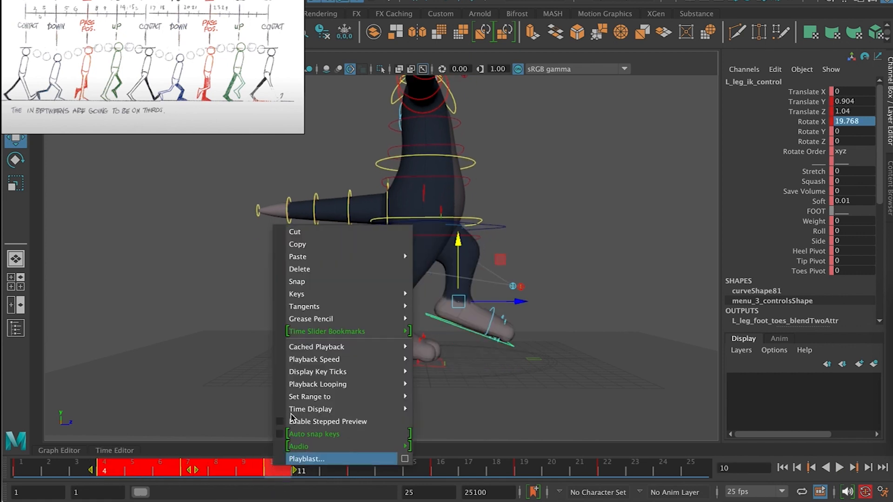
click(337, 245)
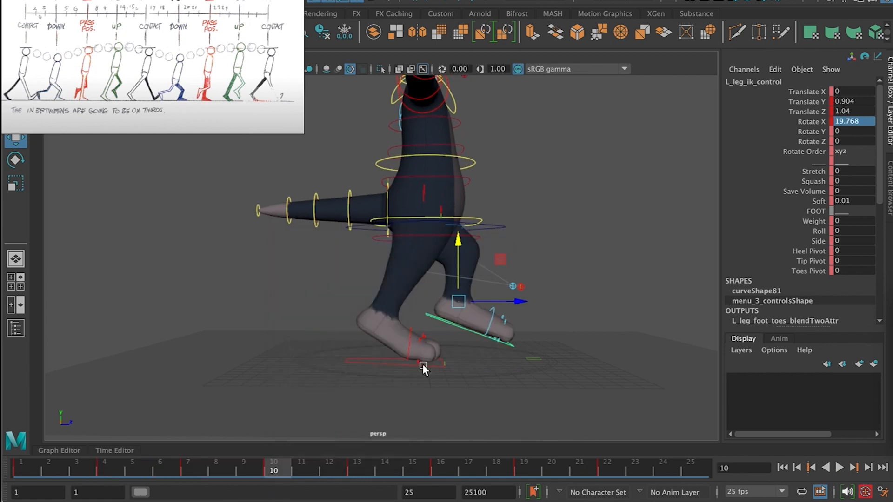
click(454, 471)
click(359, 362)
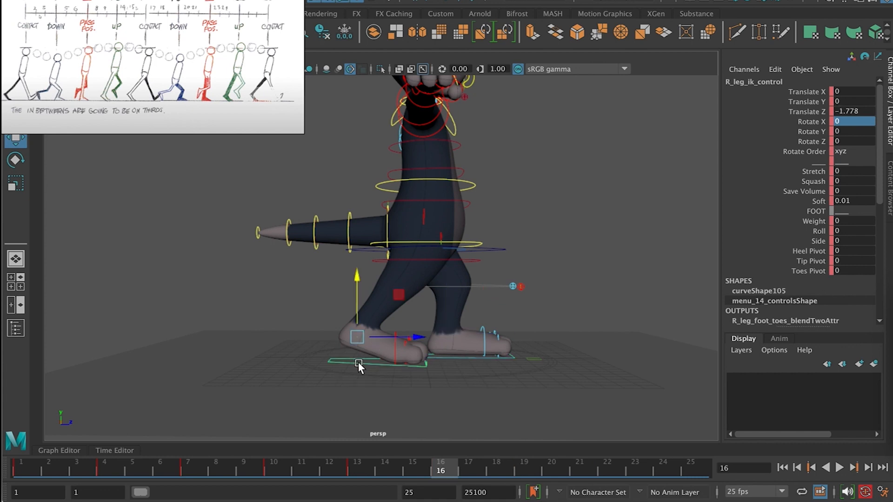
right_click(444, 461)
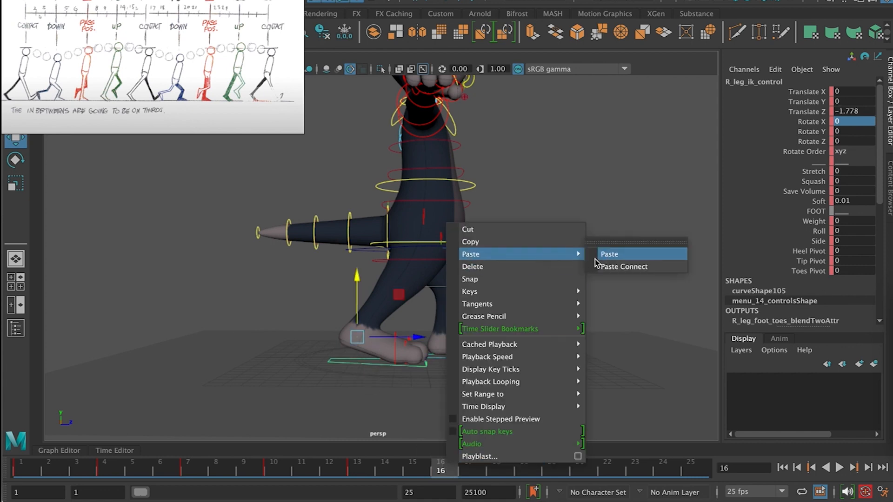
click(596, 256)
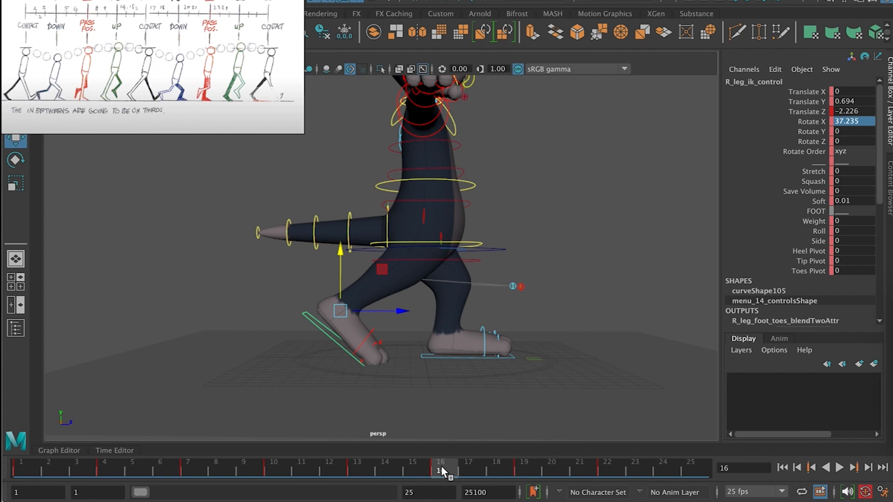
mouse_move(441, 466)
mouse_down()
mouse_move(91, 450)
mouse_move(49, 461)
mouse_move(611, 471)
mouse_move(3, 486)
mouse_move(255, 479)
mouse_move(425, 486)
mouse_move(428, 497)
mouse_up()
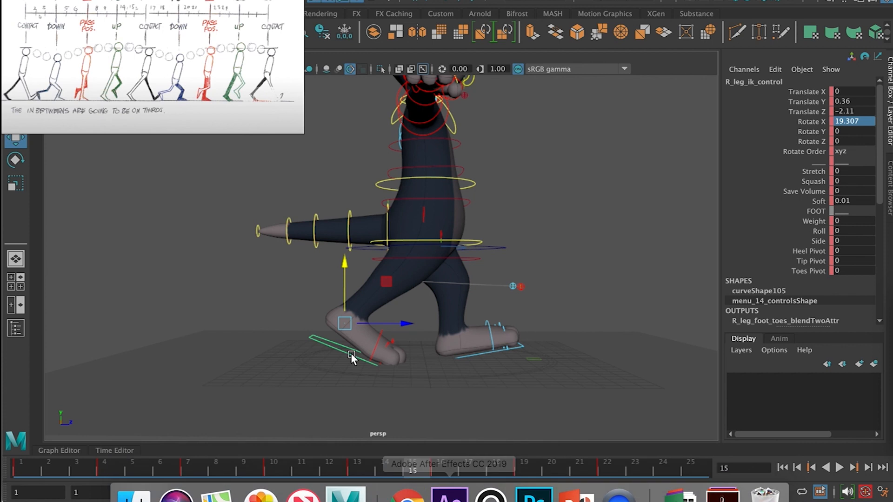
Select the lower-body controls together with the main control, and copy their frame 1 keys to frame 25.
drag(249, 214, 541, 409)
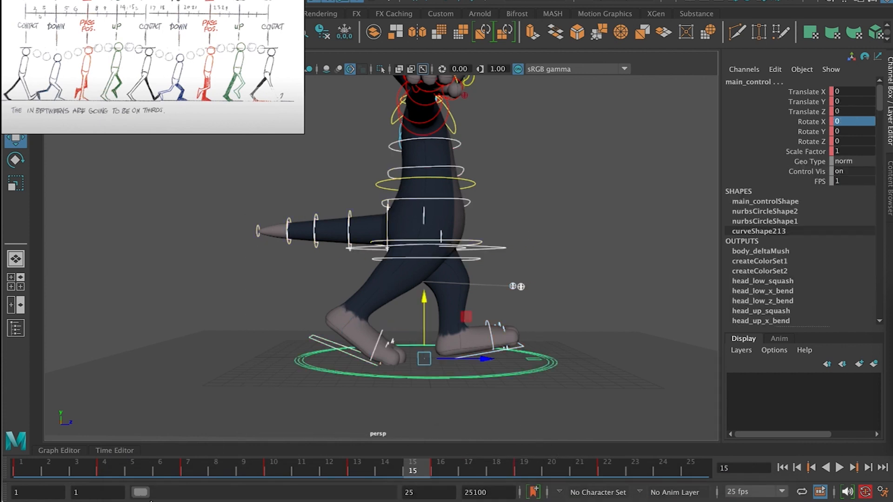
click(29, 468)
right_click(27, 465)
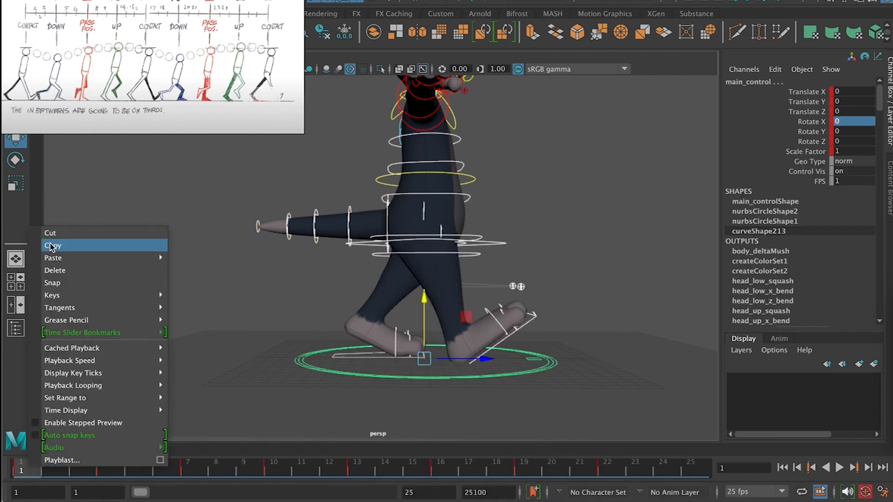
click(51, 246)
click(690, 467)
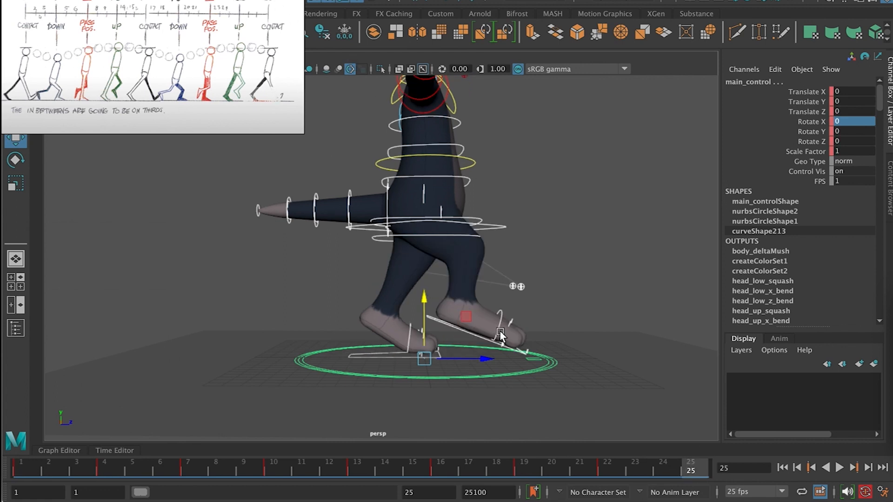
right_click(683, 463)
mouse_move(797, 256)
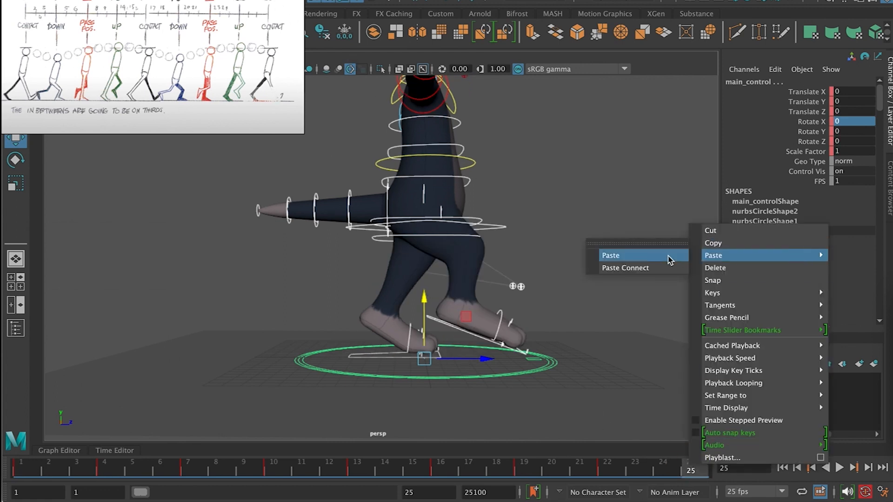
click(645, 339)
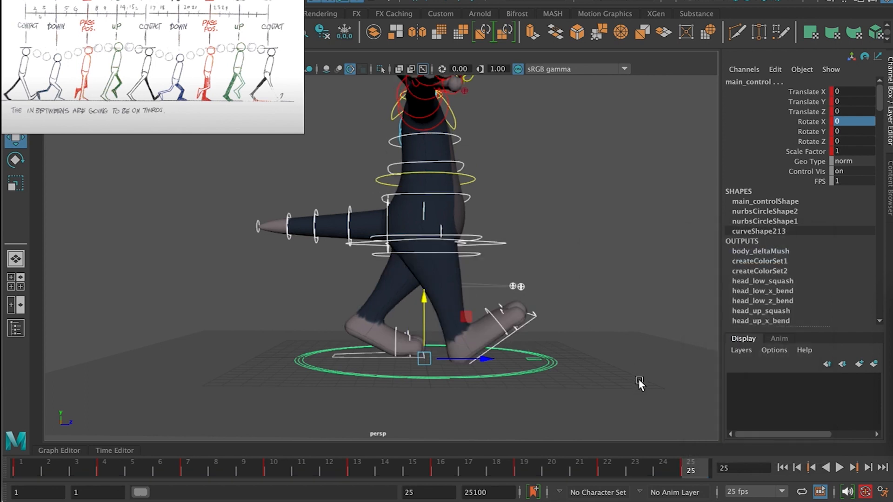
Play back the full walk cycle to check it, setting the playback range to end at frame 24.
click(840, 467)
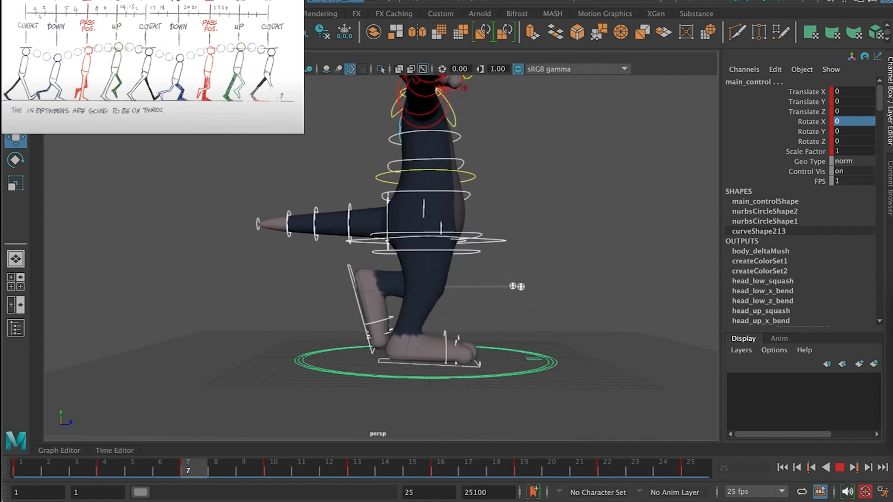
drag(428, 491, 372, 486)
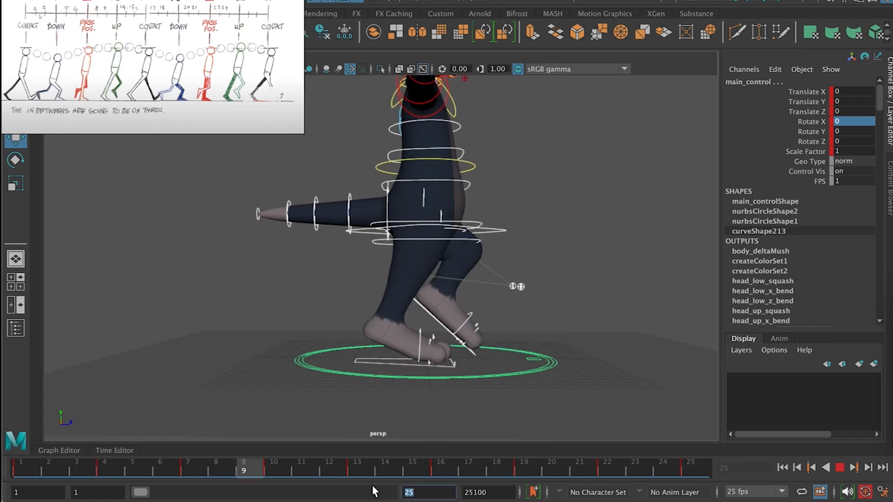
text(24)
key(Return)
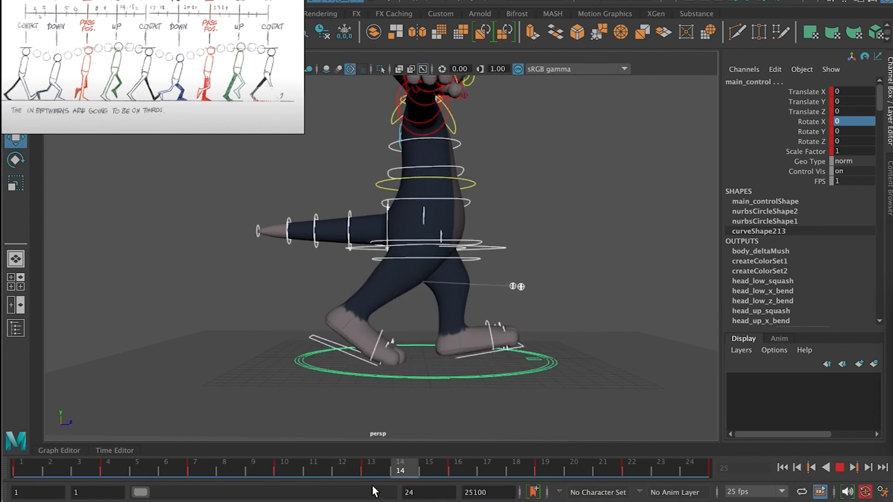
alt+drag(485, 399, 585, 312)
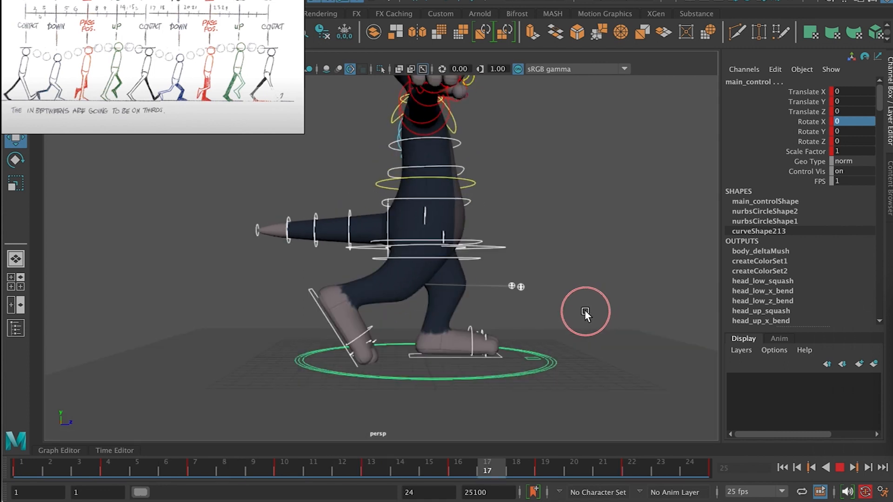
click(840, 468)
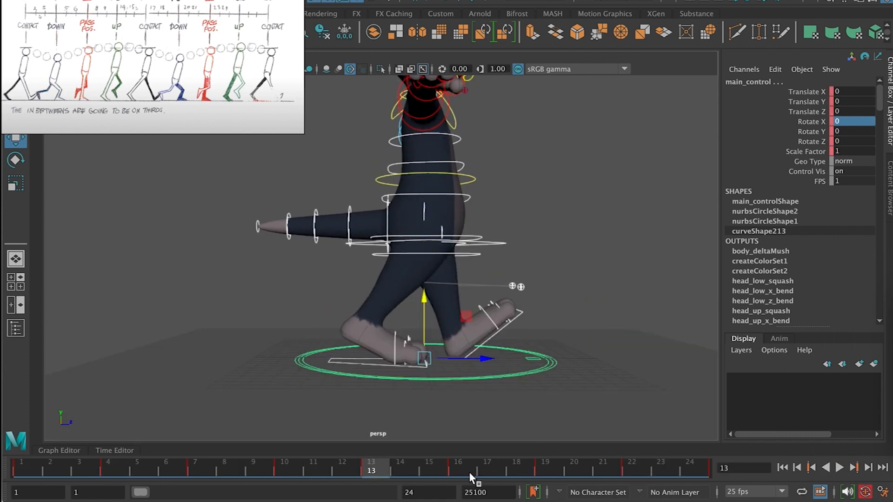
drag(329, 471, 24, 459)
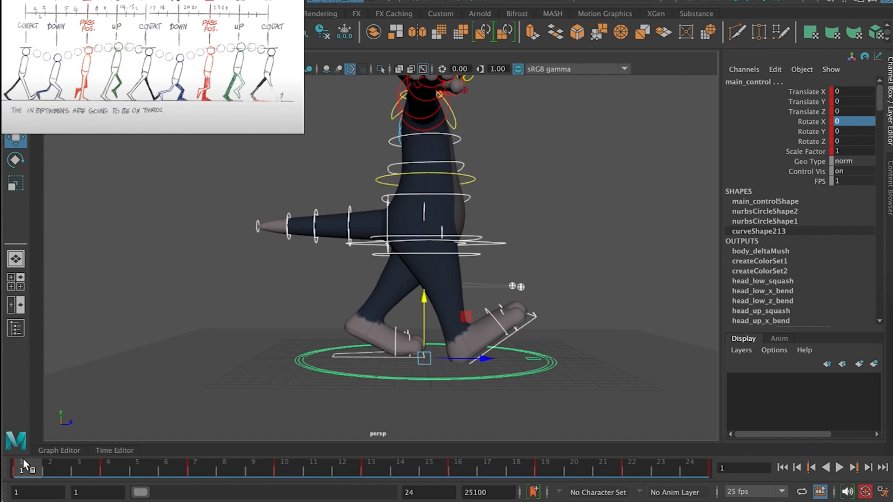